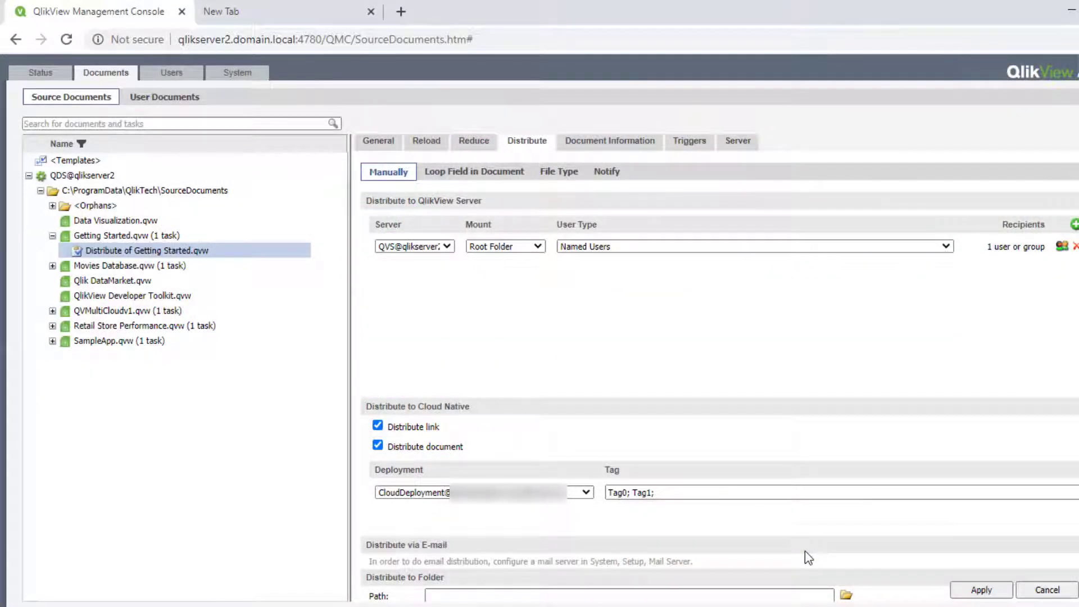
- Open the Getting Started task's recipients and select Shared Content Admins
{"action": "left_click", "coordinate": [1063, 247]}
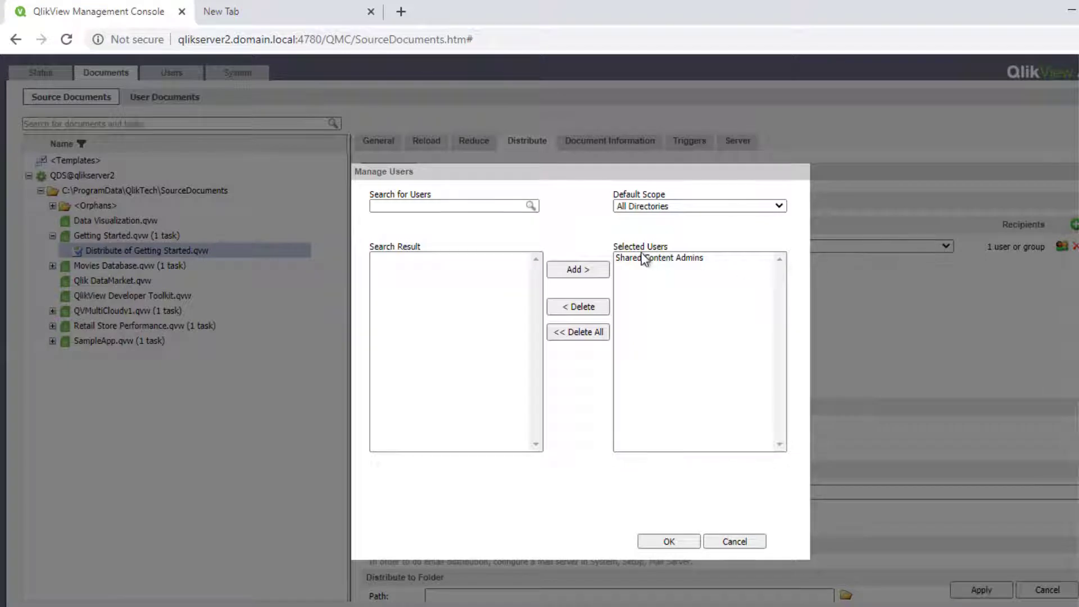
{"action": "left_click", "coordinate": [641, 256]}
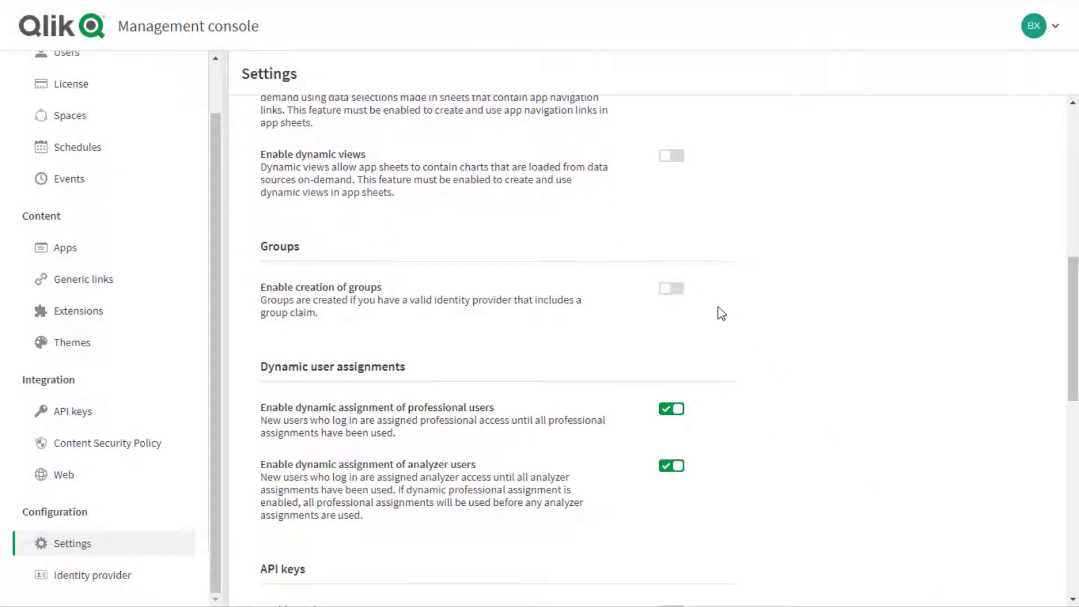
- Switch on 'Enable creation of groups' under Groups in Settings
{"action": "scroll", "coordinate": [715, 306], "scroll_direction": "down", "scroll_amount": 1}
{"action": "left_click", "coordinate": [670, 212]}
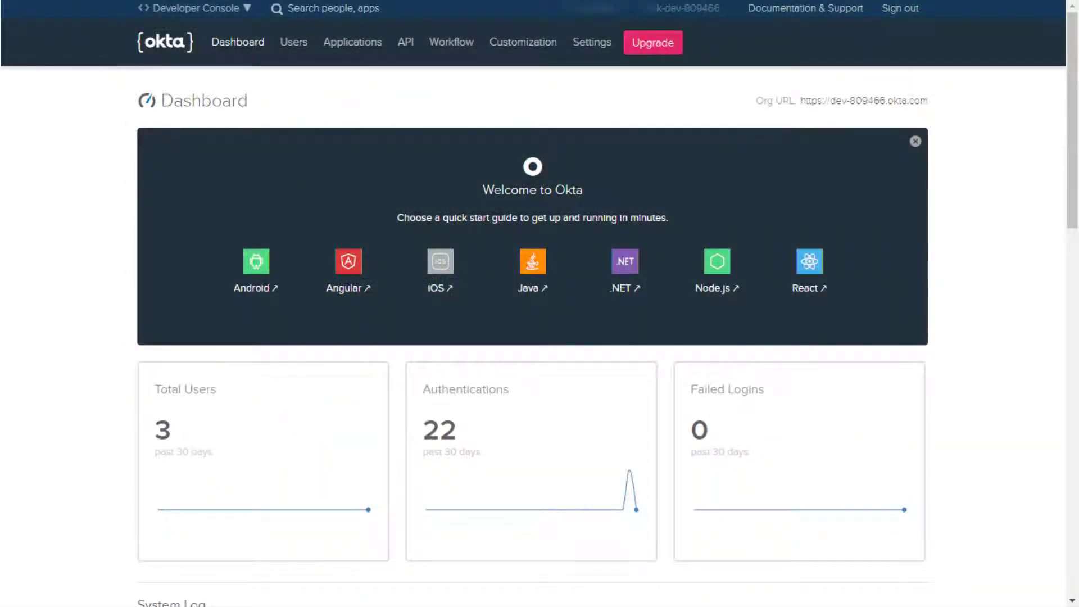
- Switch Okta to the Classic UI and open WebApp_QSEoCS's Sign On settings
{"action": "left_click", "coordinate": [241, 10]}
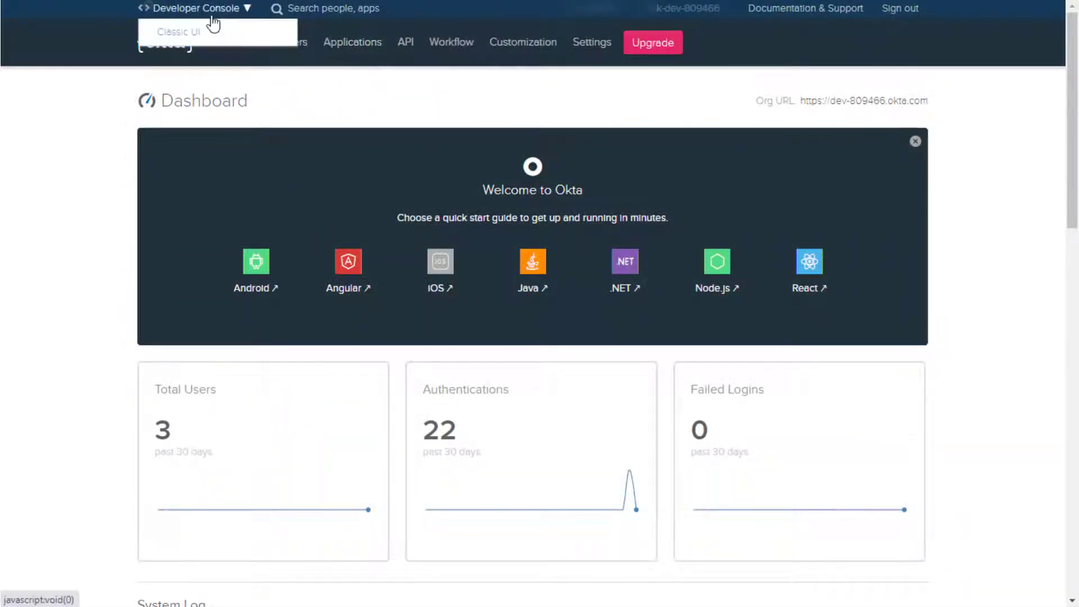
{"action": "left_click", "coordinate": [179, 35]}
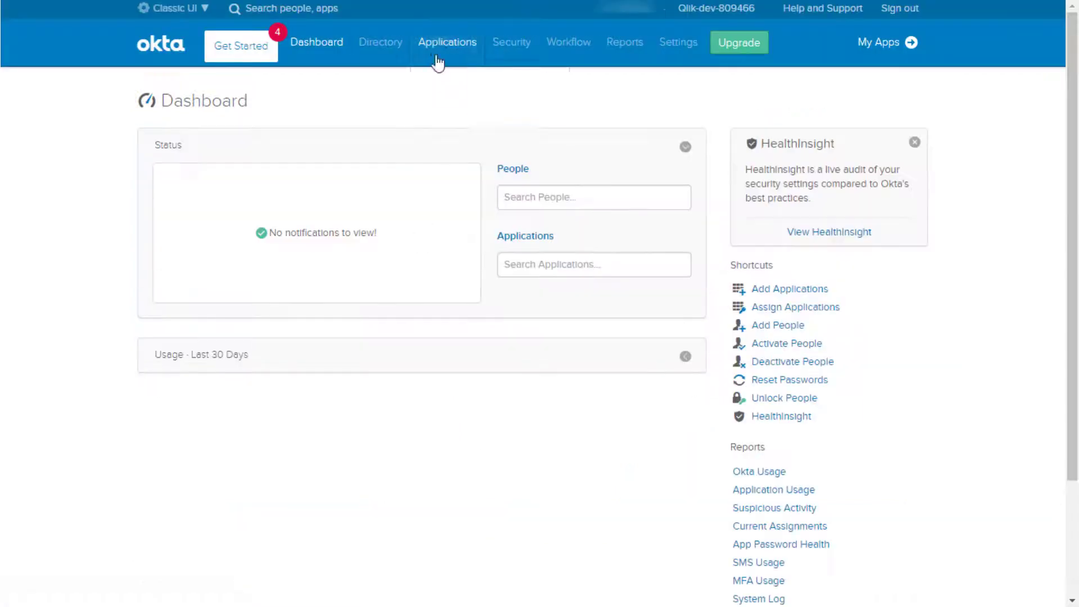
{"action": "mouse_move", "coordinate": [438, 63]}
{"action": "left_click", "coordinate": [436, 93]}
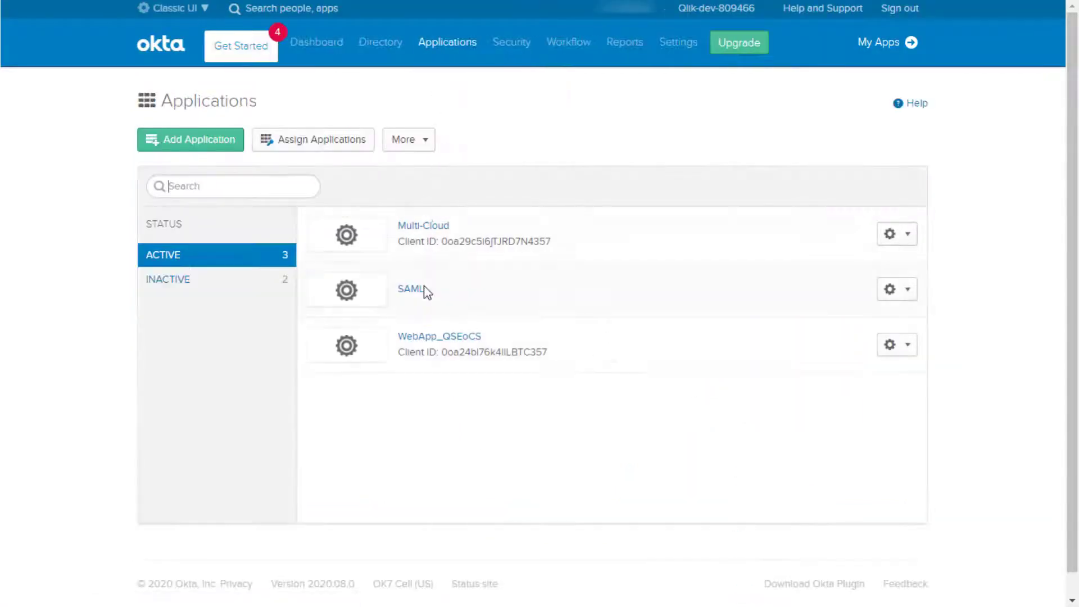
{"action": "left_click", "coordinate": [423, 337]}
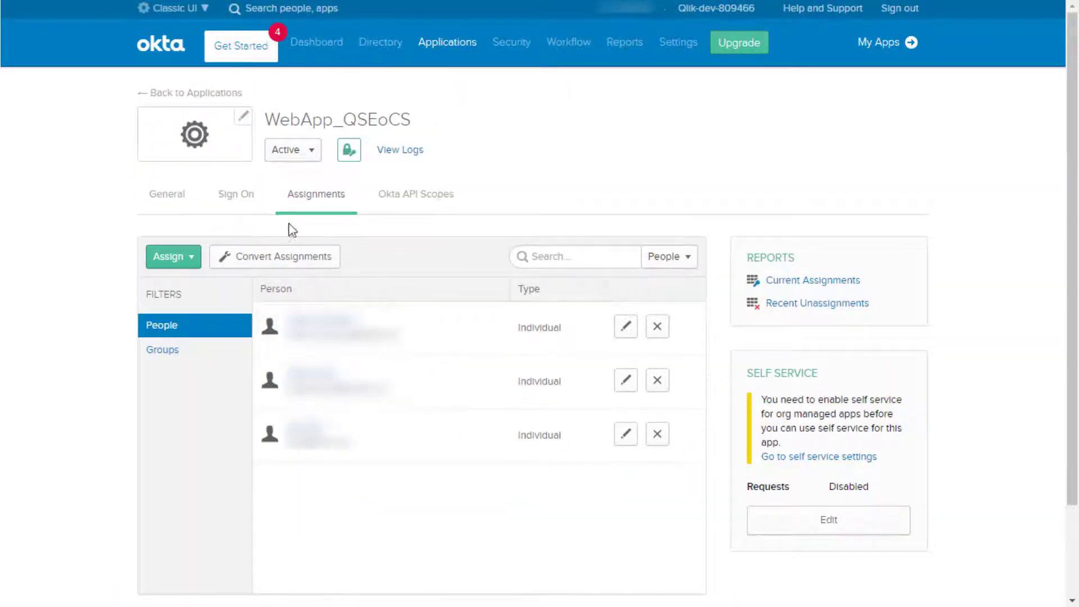
{"action": "left_click", "coordinate": [242, 203]}
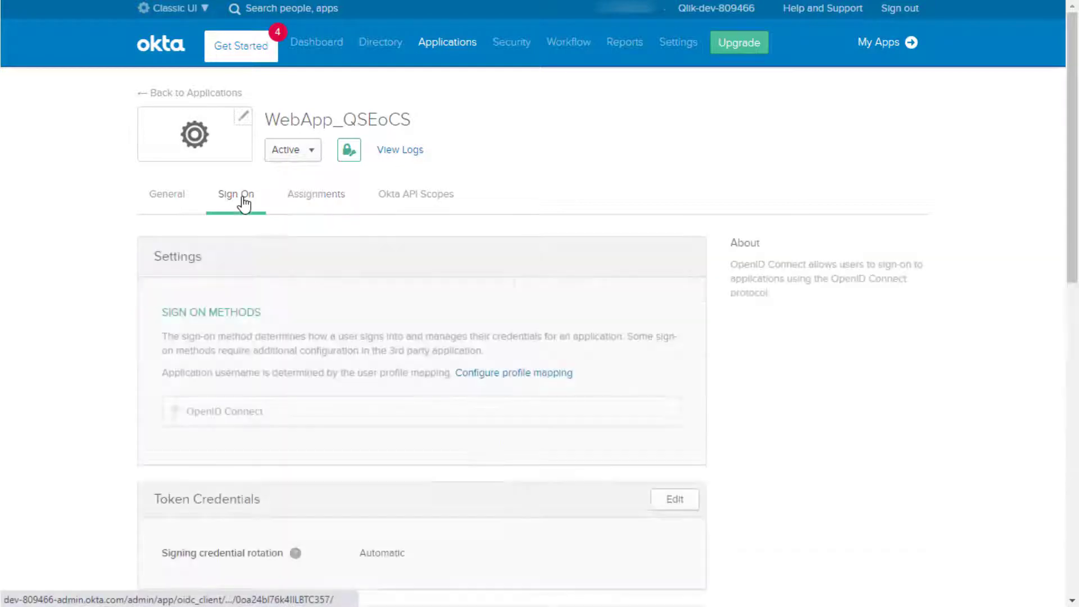
- Set the OpenID Connect ID Token groups claim filter to regex .* and save
{"action": "scroll", "coordinate": [673, 239], "scroll_direction": "down", "scroll_amount": 7}
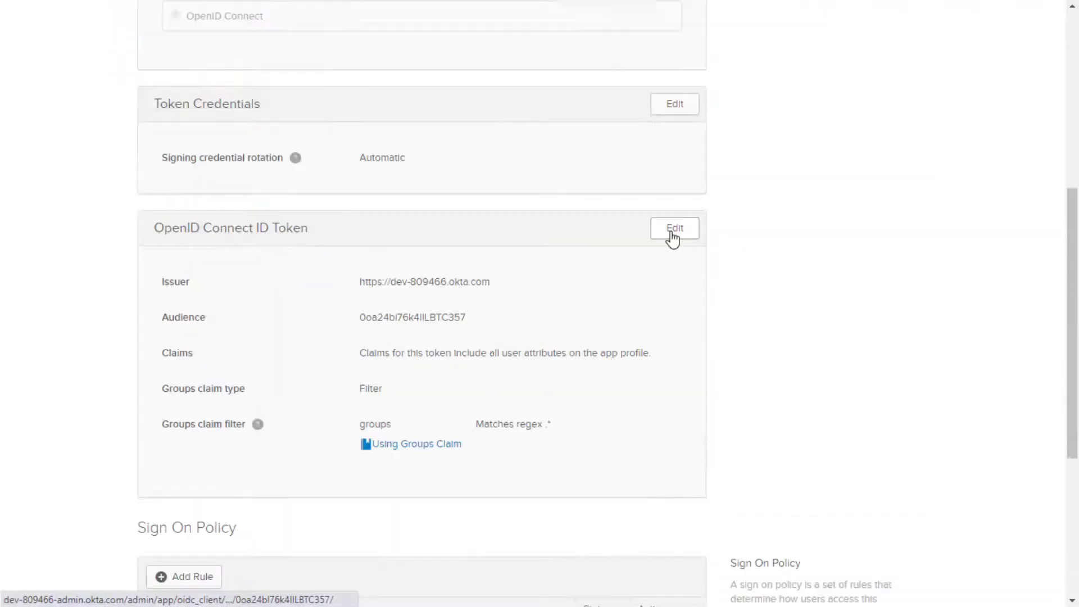
{"action": "left_click", "coordinate": [672, 239]}
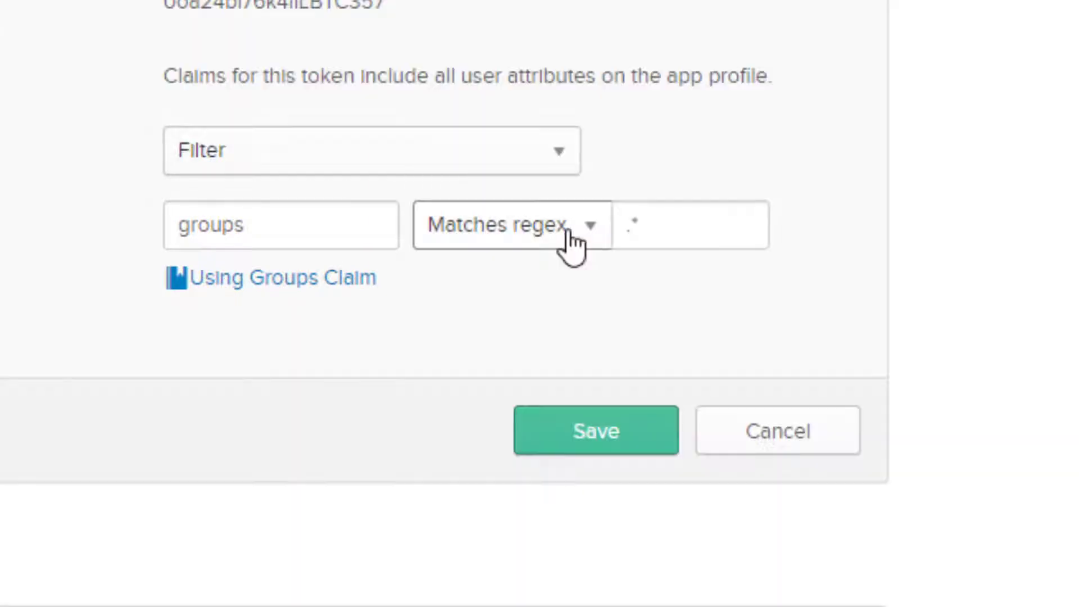
{"action": "left_click", "coordinate": [656, 230]}
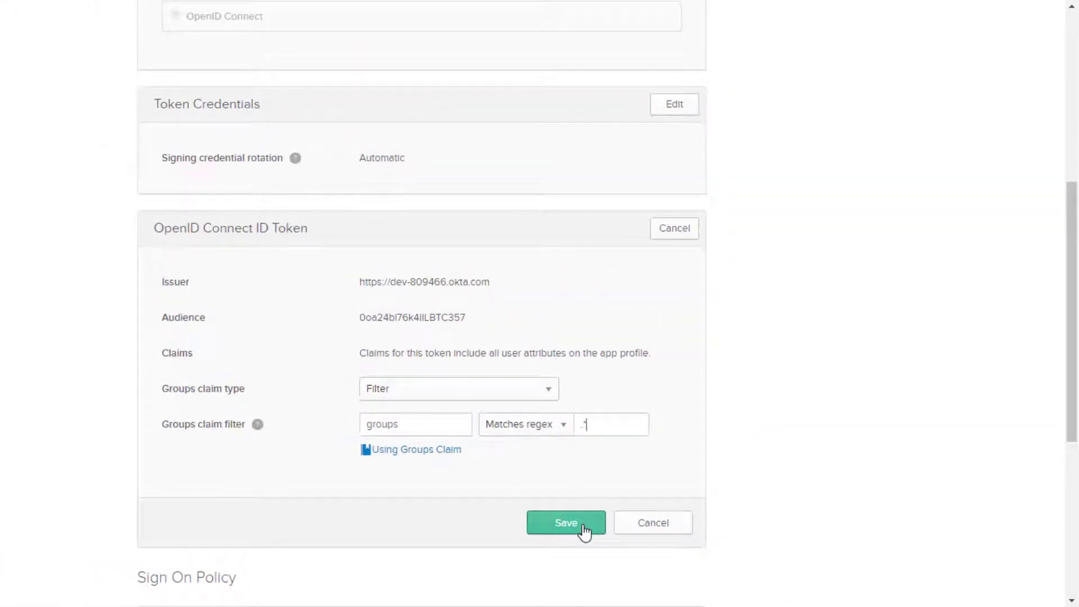
{"action": "left_click", "coordinate": [585, 531]}
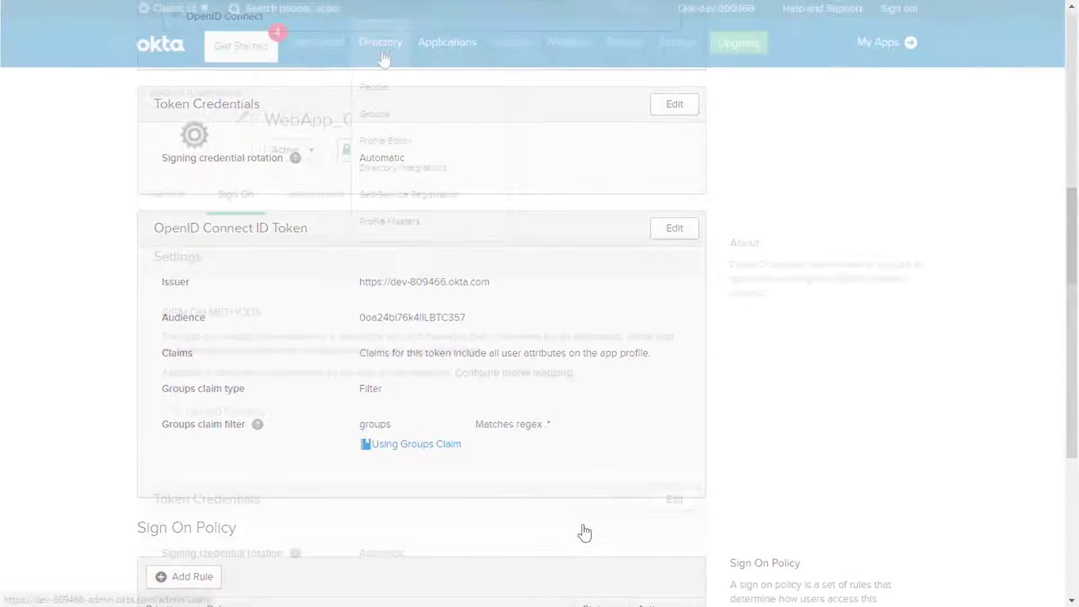
- Add the user to Okta Users Group from the user's Groups tab in Directory > People
{"action": "left_click", "coordinate": [378, 114]}
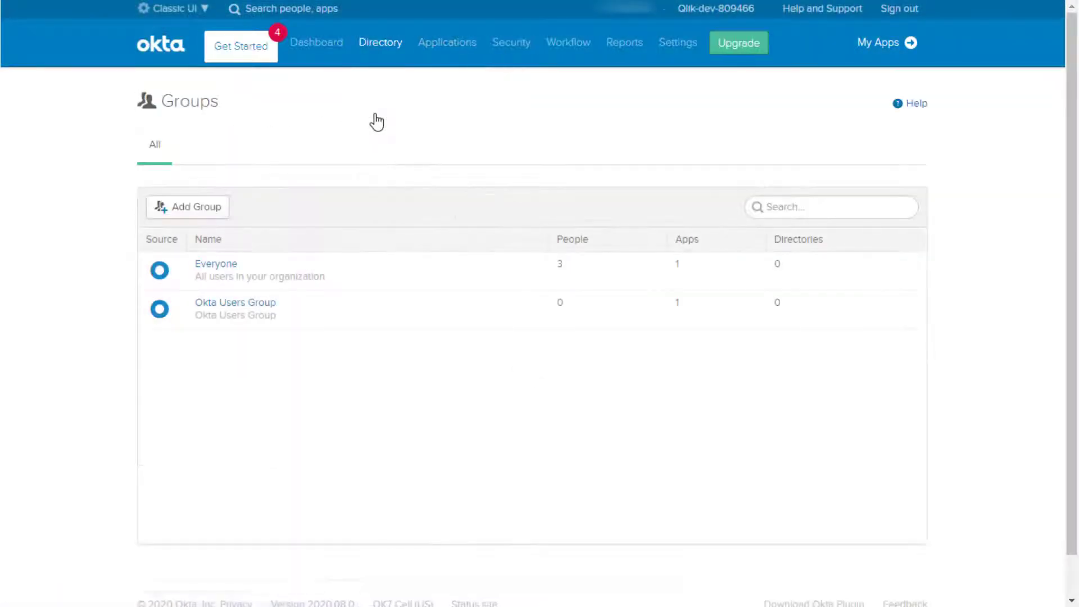
{"action": "mouse_move", "coordinate": [380, 44]}
{"action": "left_click", "coordinate": [378, 90]}
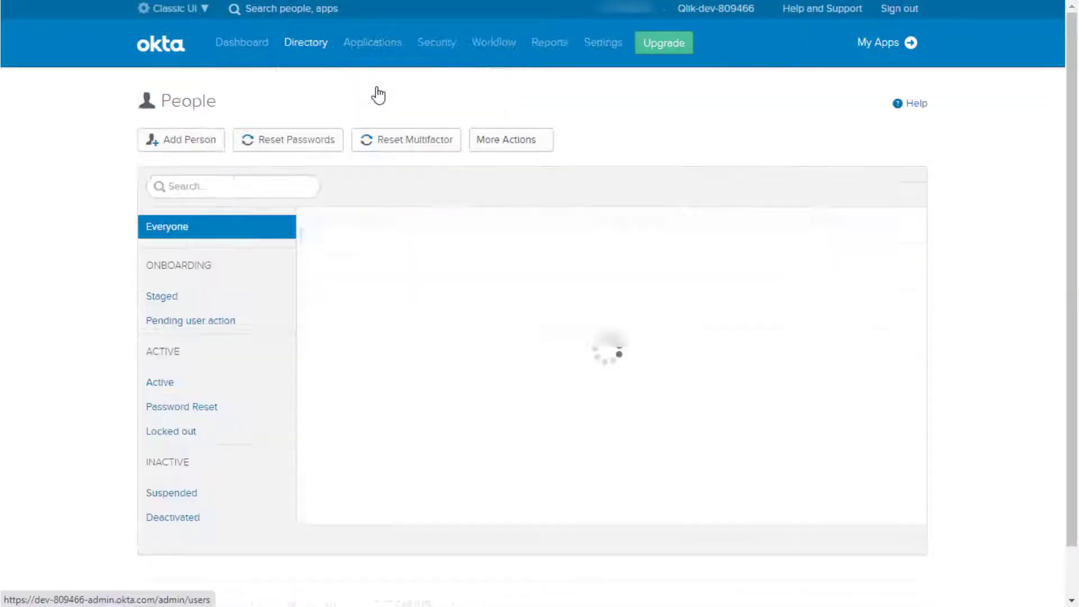
{"action": "left_click", "coordinate": [347, 330]}
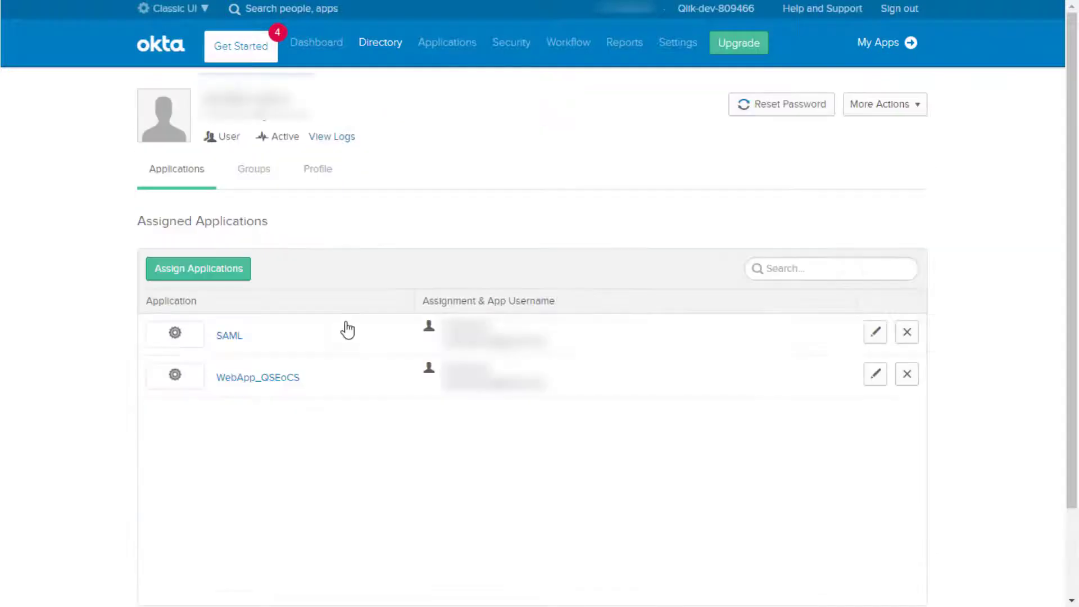
{"action": "left_click", "coordinate": [269, 189]}
{"action": "left_click", "coordinate": [243, 261]}
{"action": "type", "text": "Okta"}
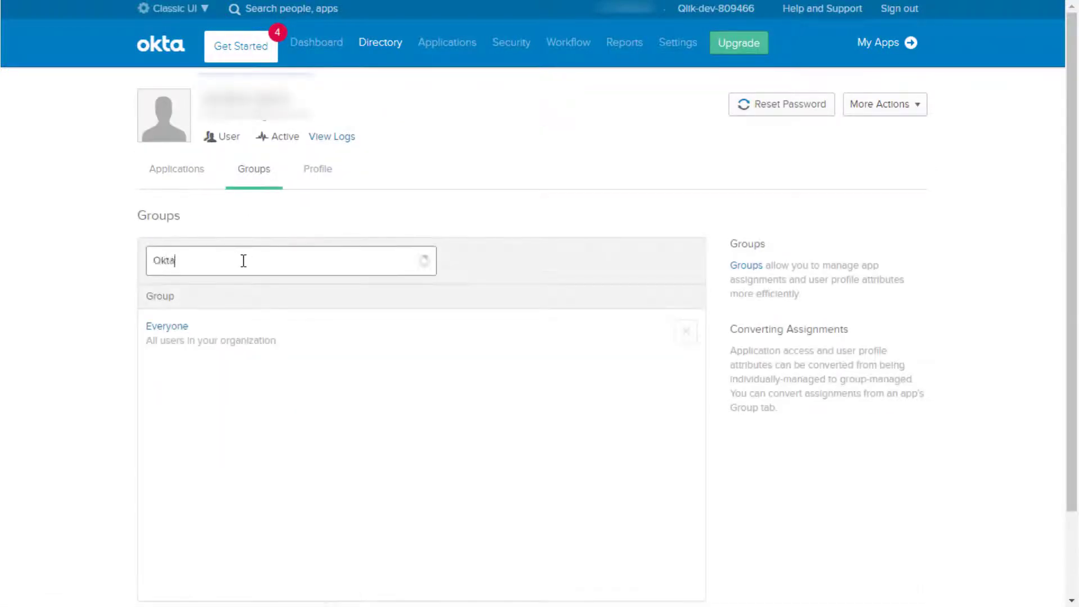
{"action": "left_click", "coordinate": [411, 303]}
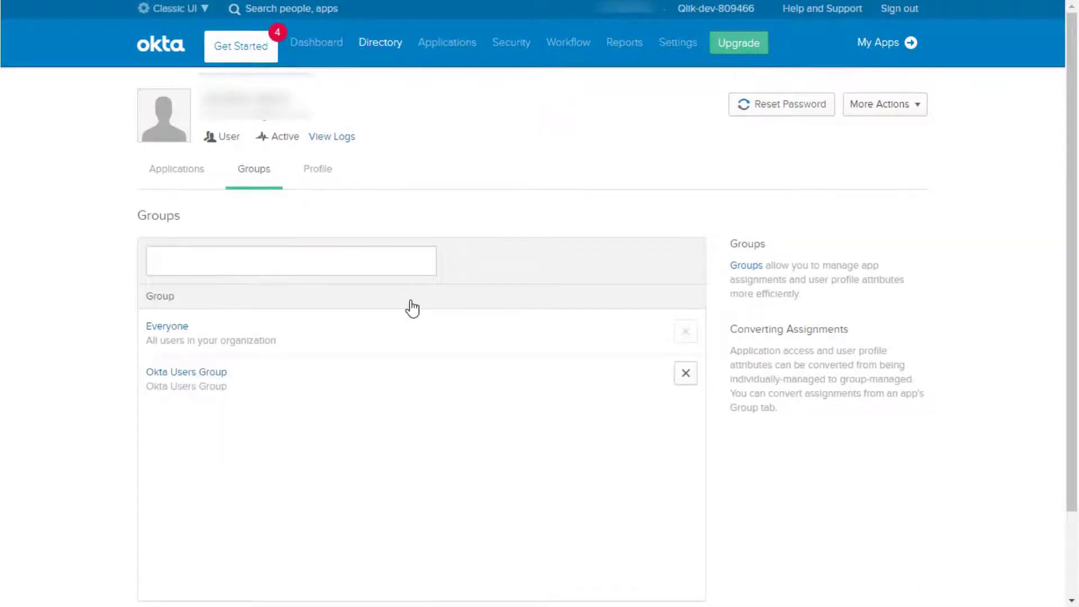
{"action": "scroll", "coordinate": [417, 393], "scroll_direction": "down", "scroll_amount": 2}
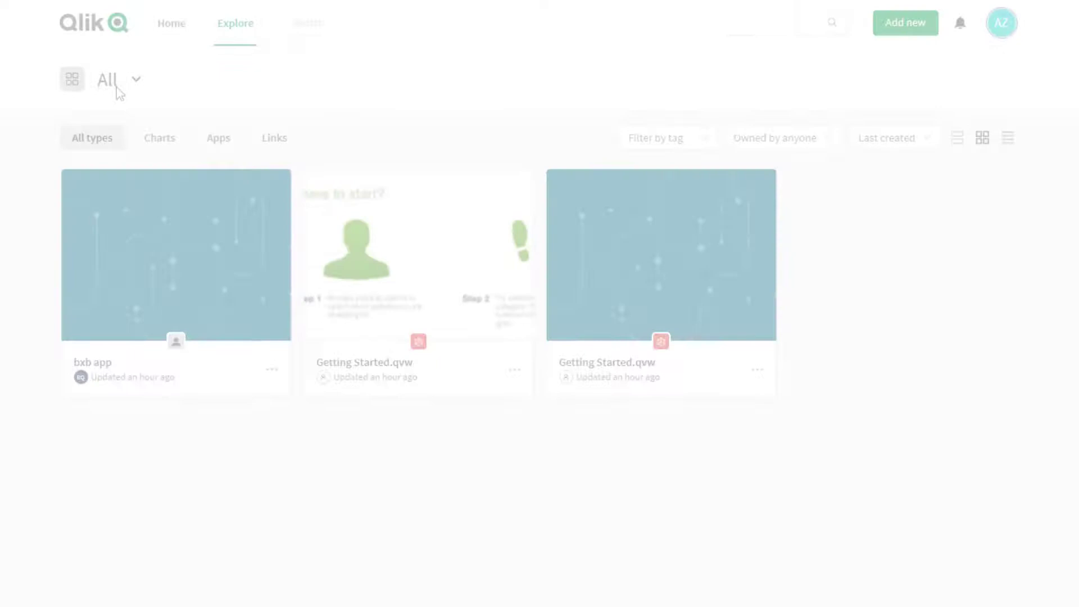
- Add Okta Users Group to the Manage_Zero space's members with Can view access
{"action": "left_click", "coordinate": [116, 89]}
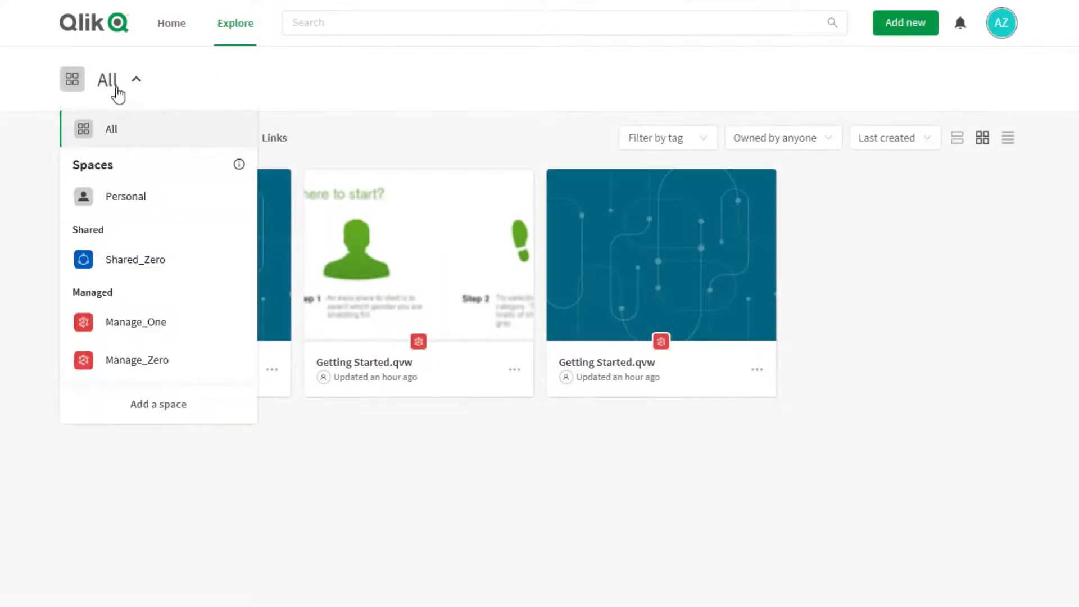
{"action": "left_click", "coordinate": [115, 362]}
{"action": "left_click", "coordinate": [1008, 79]}
{"action": "left_click", "coordinate": [927, 170]}
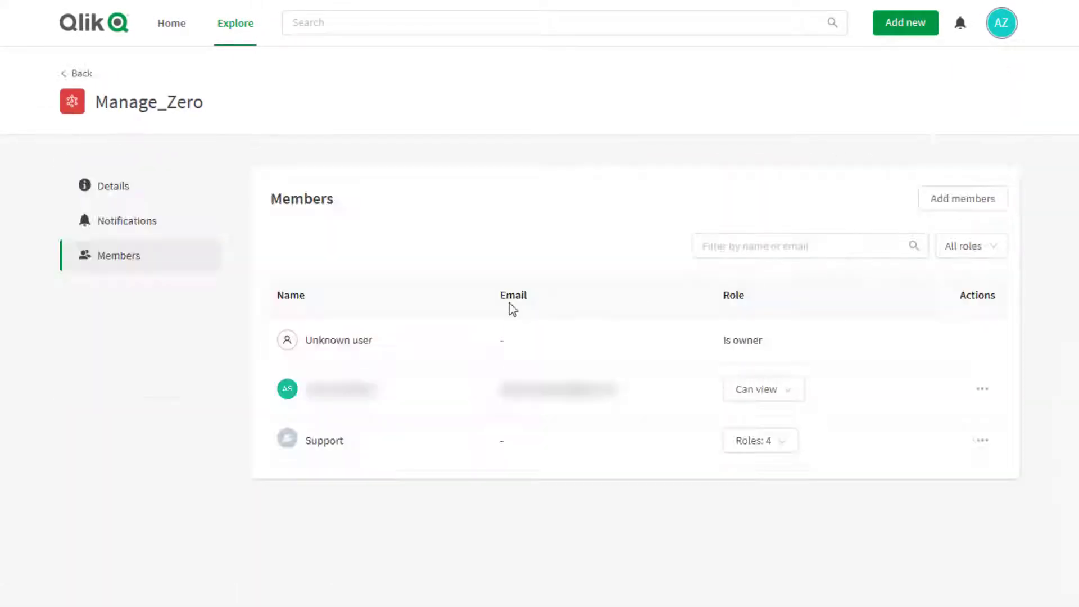
{"action": "left_click", "coordinate": [989, 207]}
{"action": "left_click", "coordinate": [565, 130]}
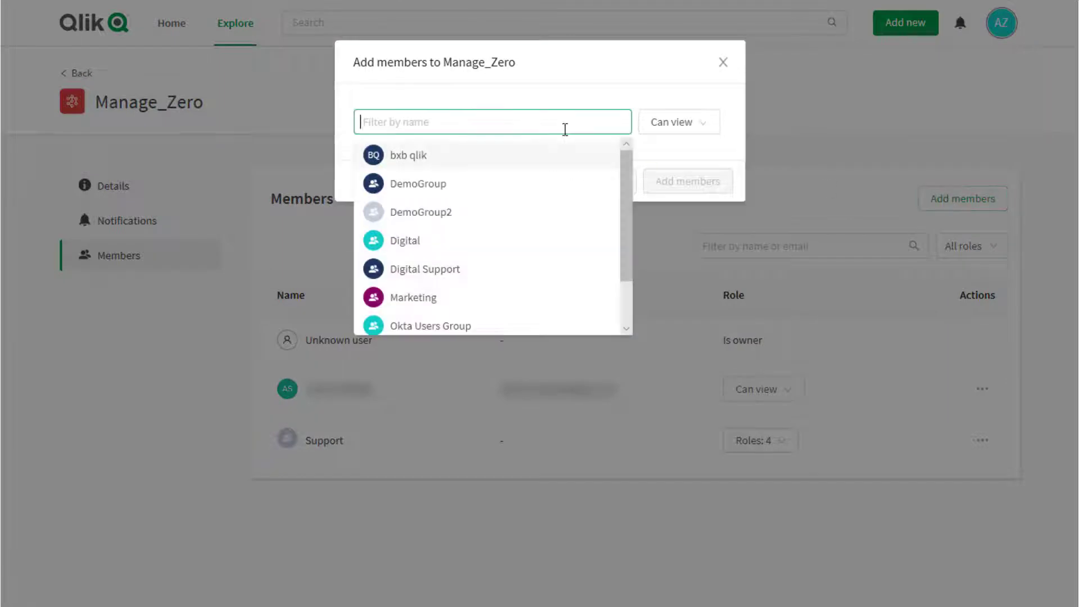
{"action": "scroll", "coordinate": [550, 217], "scroll_direction": "down", "scroll_amount": 1}
{"action": "left_click", "coordinate": [434, 269]}
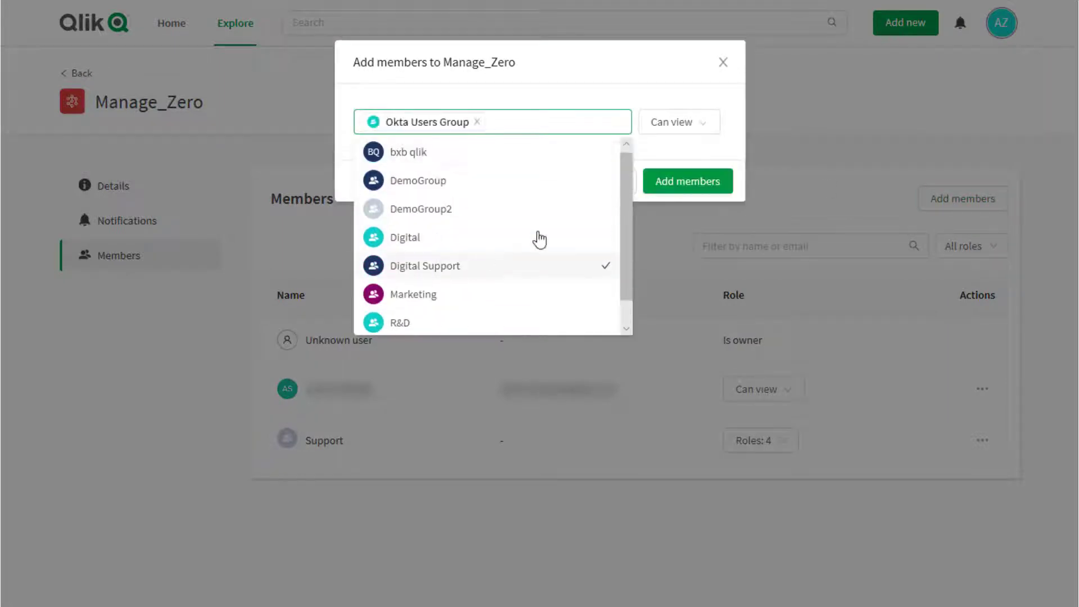
{"action": "left_click", "coordinate": [689, 179]}
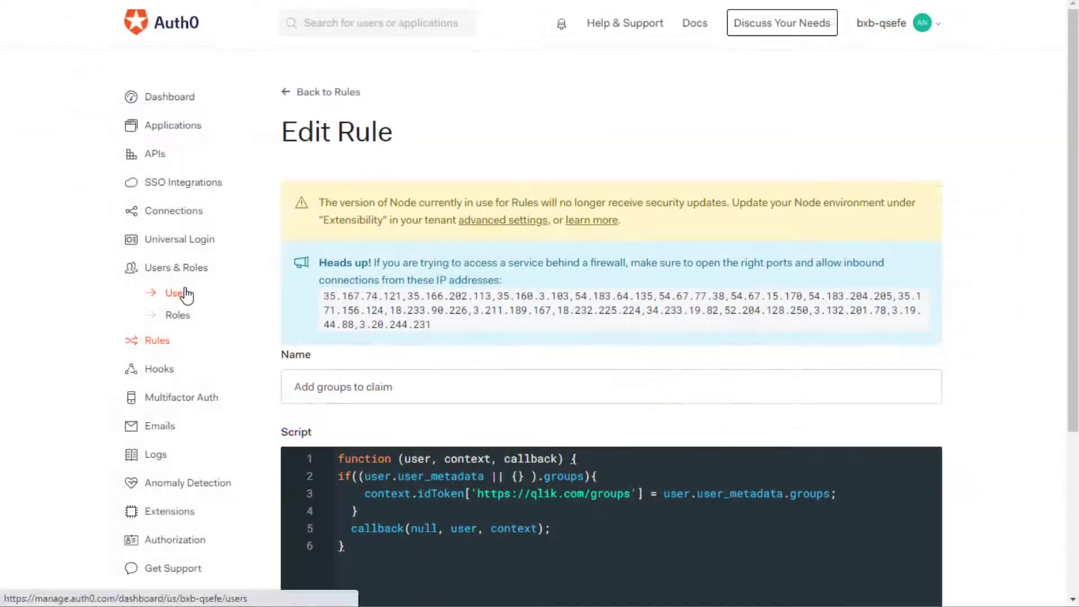
- Add "DemoGroup2" to the first Auth0 user's app_metadata groups and save it
{"action": "left_click", "coordinate": [184, 293]}
{"action": "left_click", "coordinate": [403, 309]}
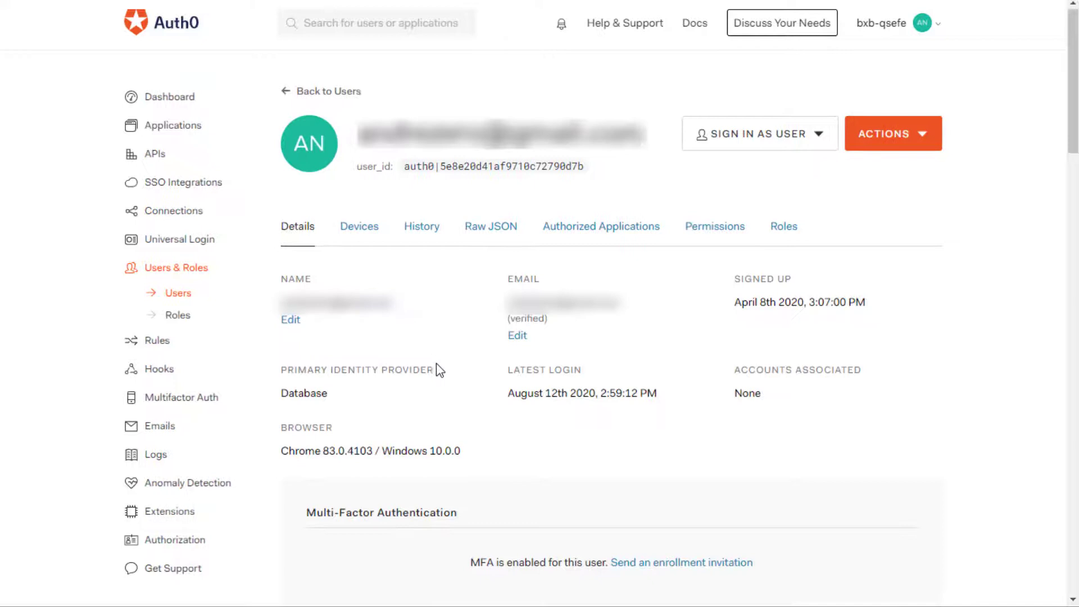
{"action": "scroll", "coordinate": [478, 334], "scroll_direction": "down", "scroll_amount": 8}
{"action": "left_click", "coordinate": [477, 334]}
{"action": "key", "text": "Return"}
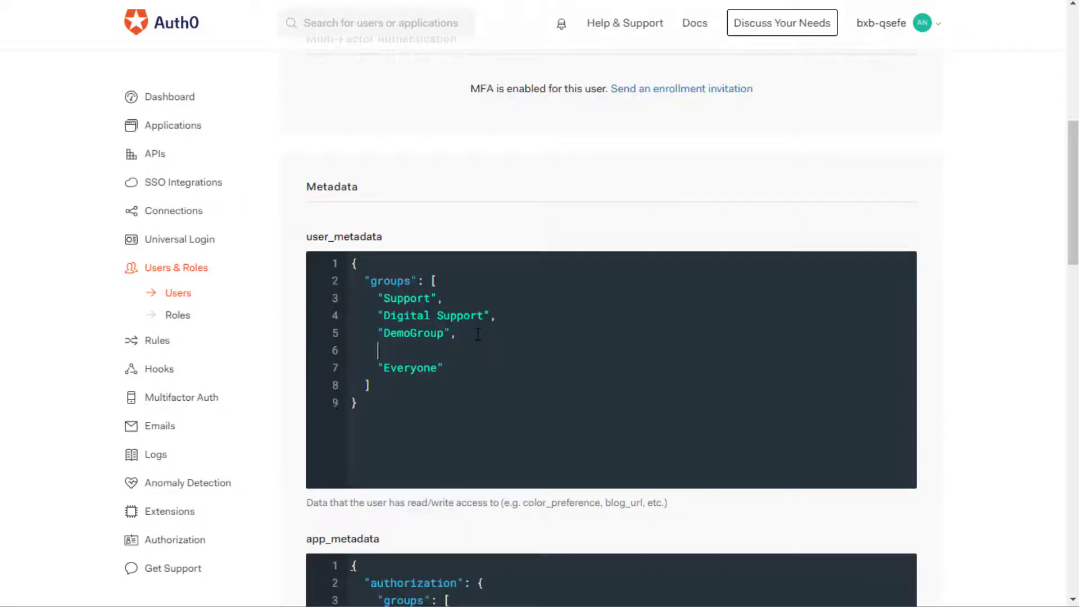
{"action": "type", "text": "\"DemoGro"}
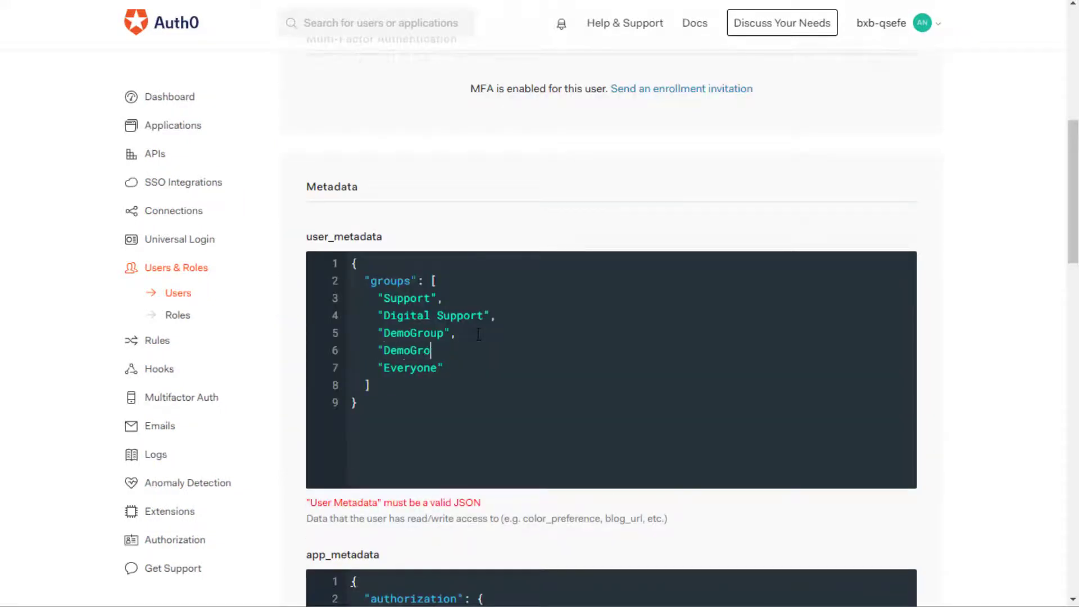
{"action": "type", "text": "up2\","}
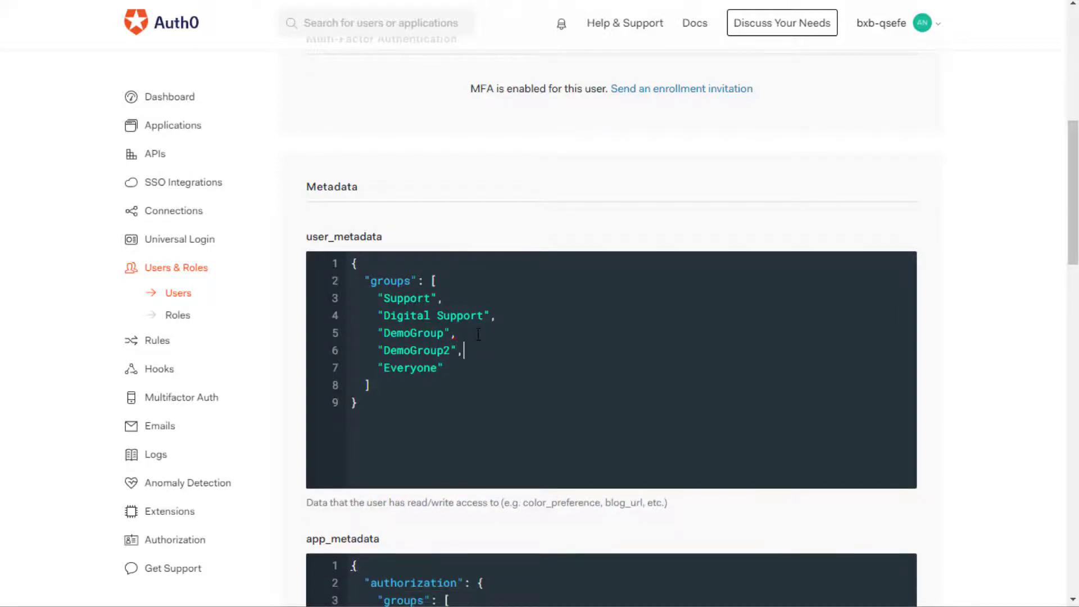
{"action": "scroll", "coordinate": [479, 334], "scroll_direction": "down", "scroll_amount": 3}
{"action": "scroll", "coordinate": [605, 387], "scroll_direction": "down", "scroll_amount": 3}
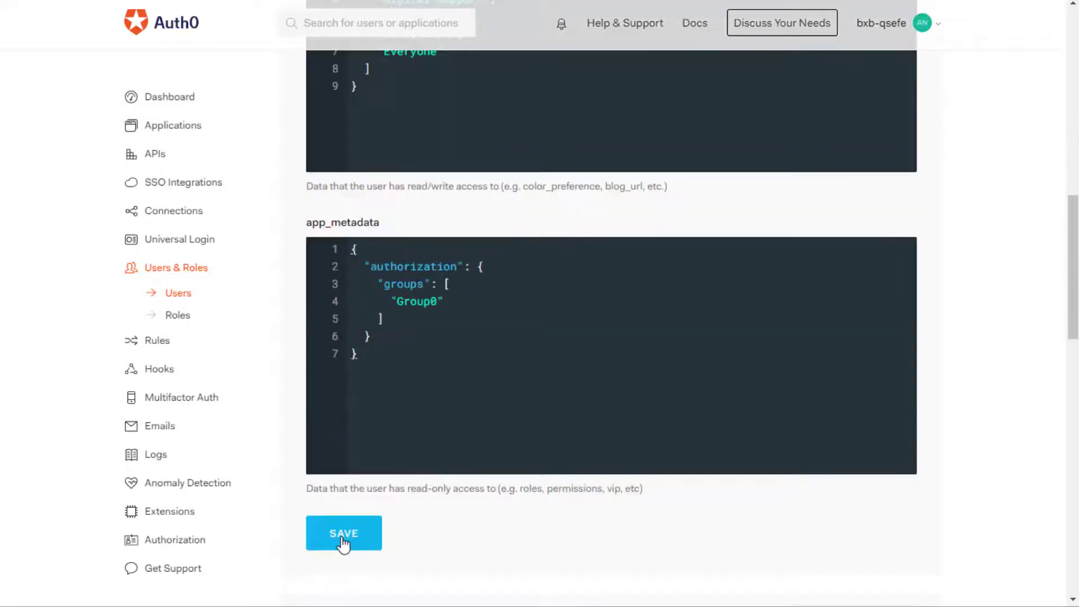
{"action": "left_click", "coordinate": [343, 539]}
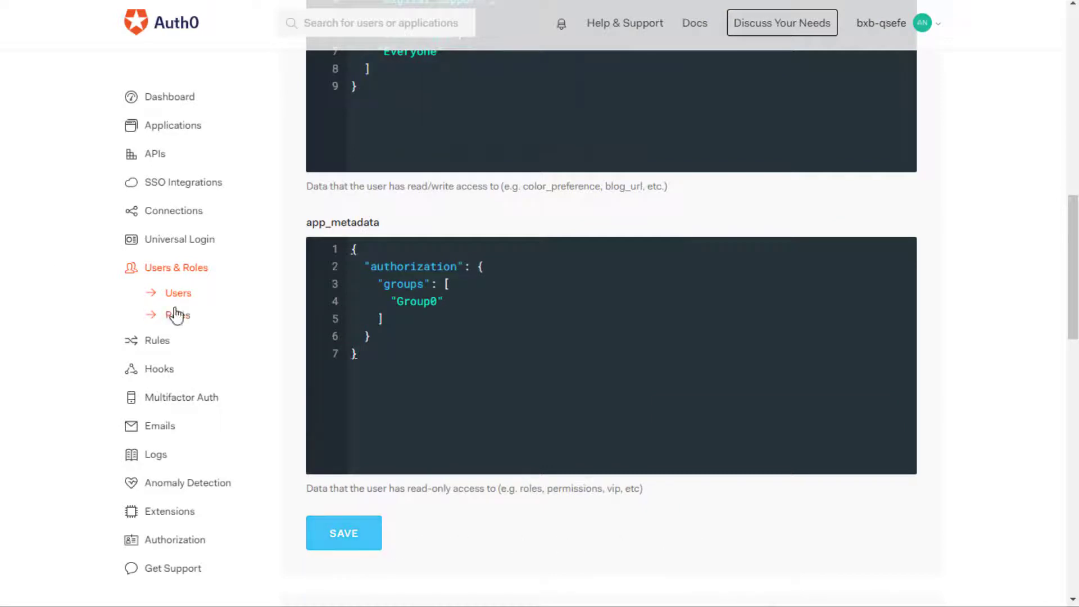
- Open the Add groups to claim rule's script from Rules
{"action": "left_click", "coordinate": [167, 344]}
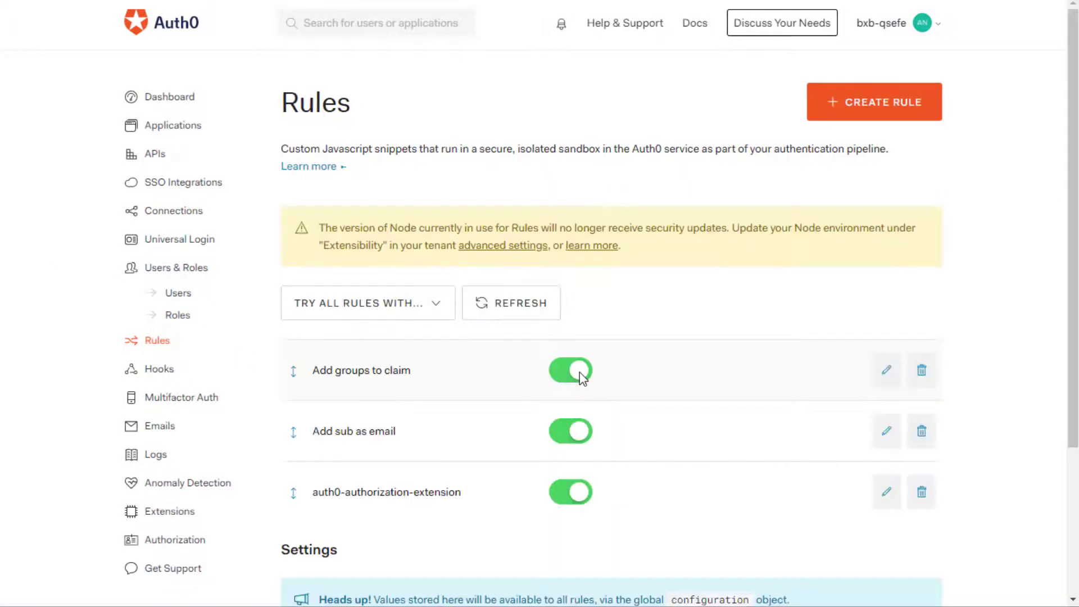
{"action": "left_click", "coordinate": [887, 370]}
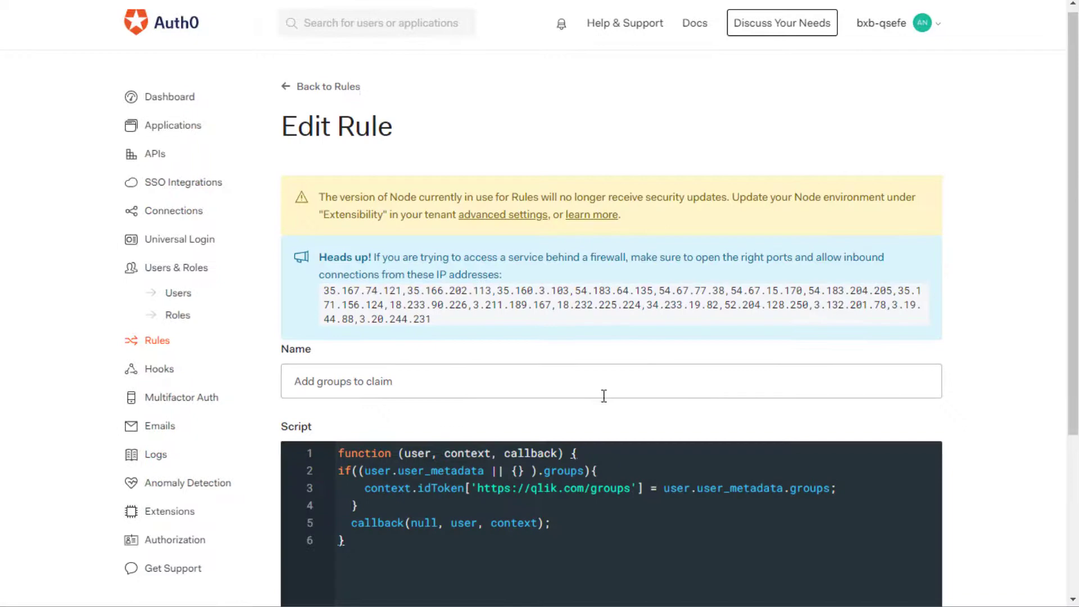
{"action": "scroll", "coordinate": [604, 396], "scroll_direction": "down", "scroll_amount": 4}
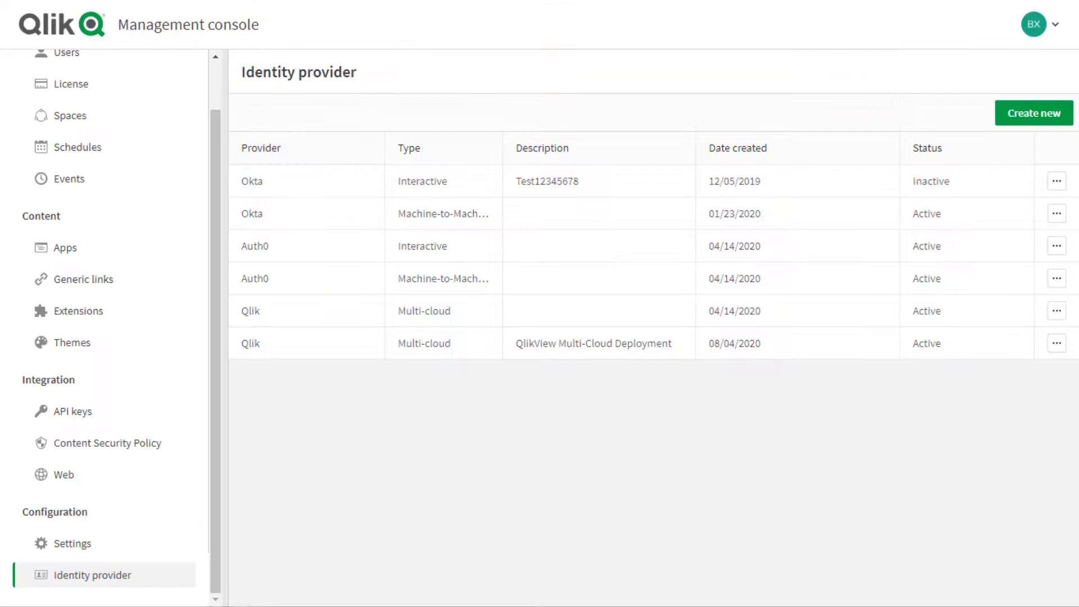
- Edit the Auth0 Interactive identity provider and focus its groups claims mapping field
{"action": "left_click", "coordinate": [1057, 252]}
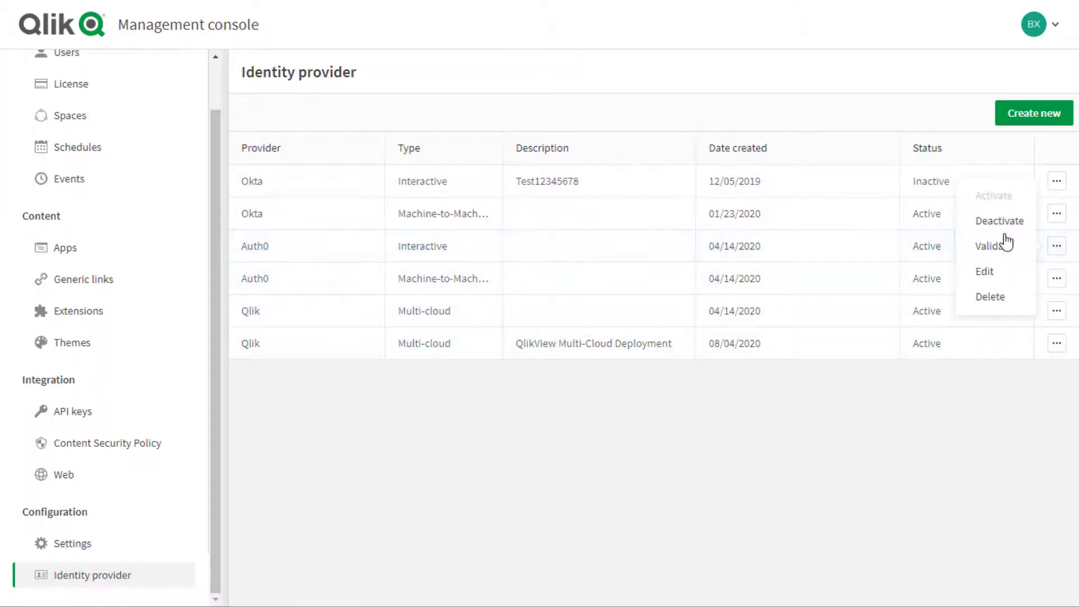
{"action": "left_click", "coordinate": [931, 272]}
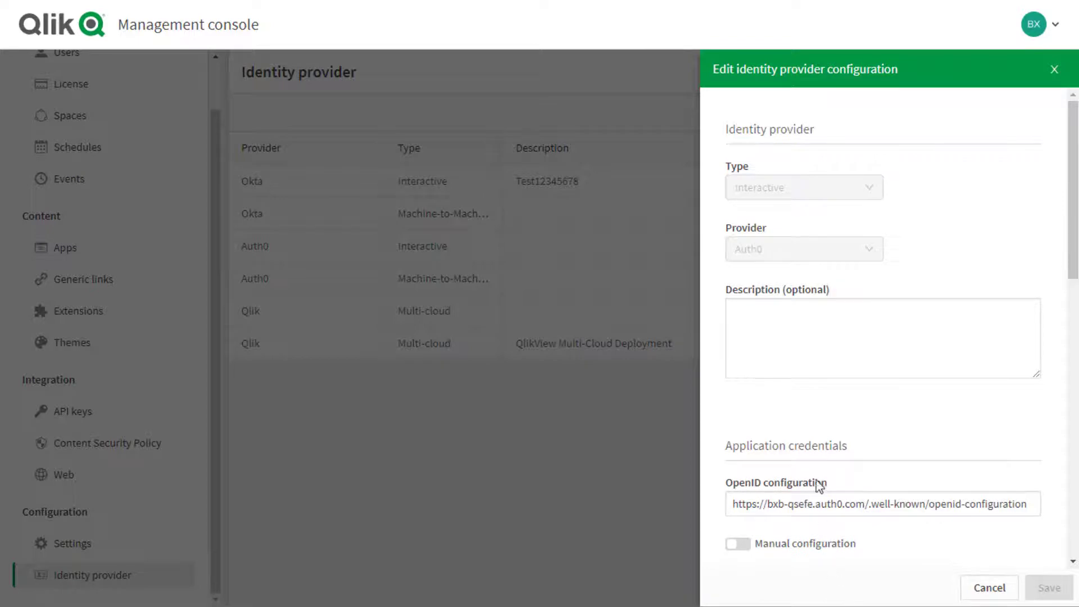
{"action": "scroll", "coordinate": [832, 481], "scroll_direction": "down", "scroll_amount": 10}
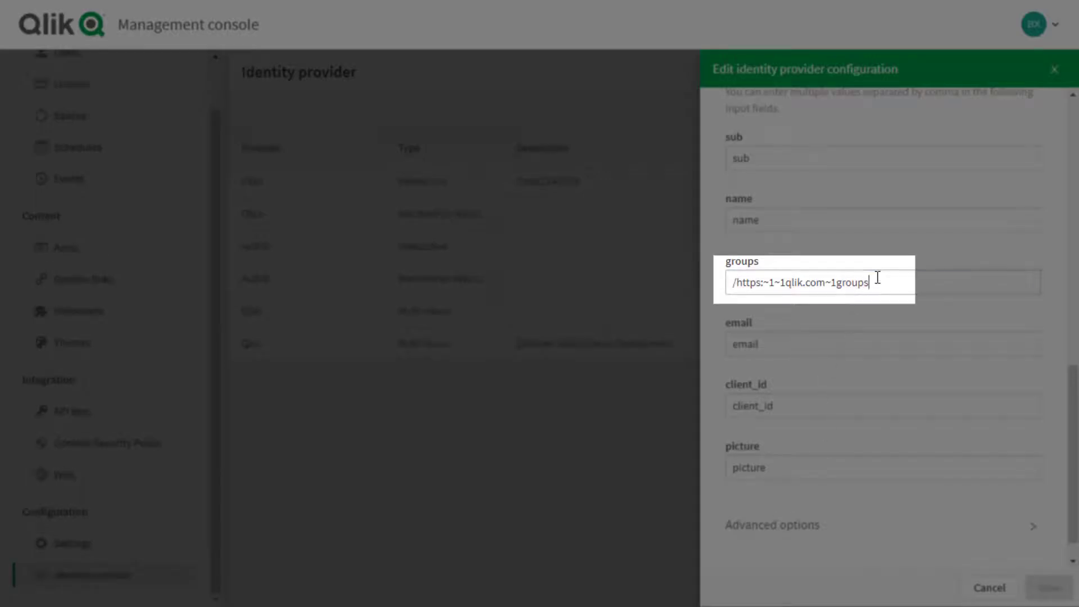
{"action": "left_click", "coordinate": [877, 279]}
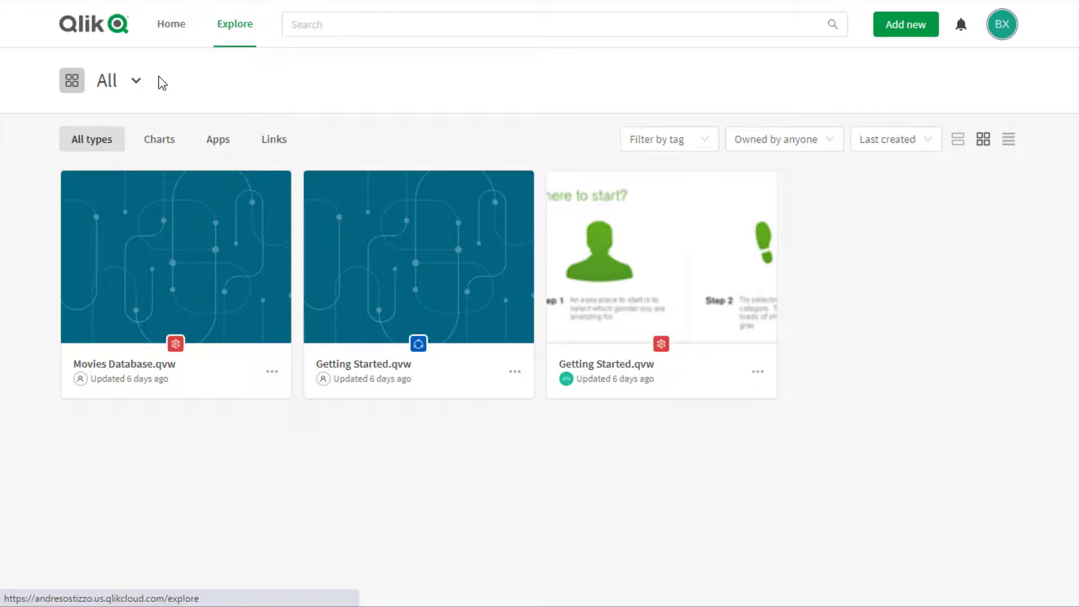
- Pick DemoGroup2 as a new member in the Manage_One space's Members
{"action": "left_click", "coordinate": [126, 86]}
{"action": "left_click", "coordinate": [123, 401]}
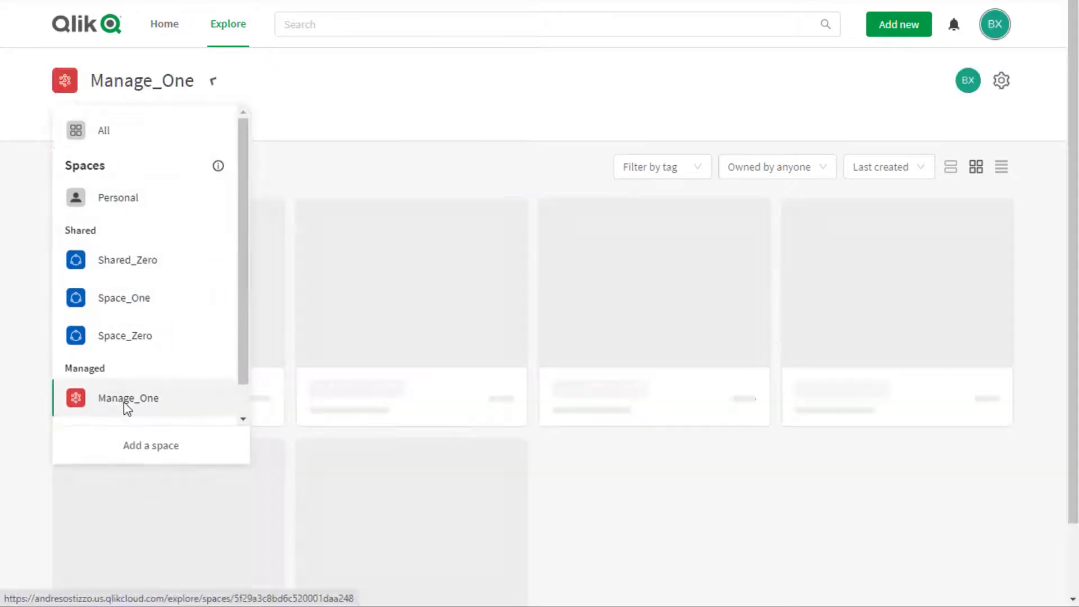
{"action": "left_click", "coordinate": [1000, 79]}
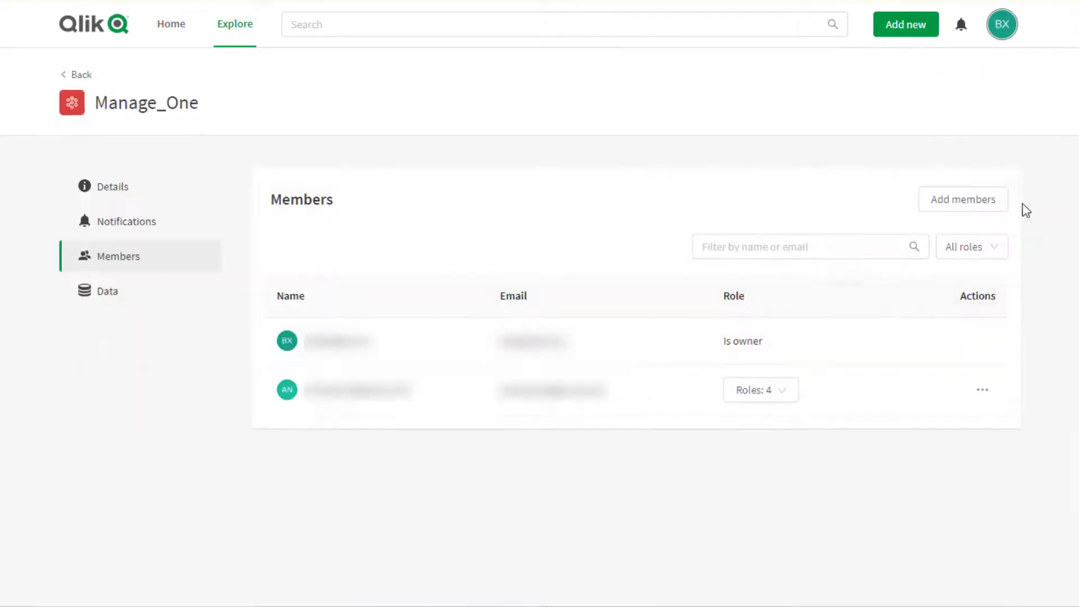
{"action": "left_click", "coordinate": [964, 199]}
{"action": "left_click", "coordinate": [516, 124]}
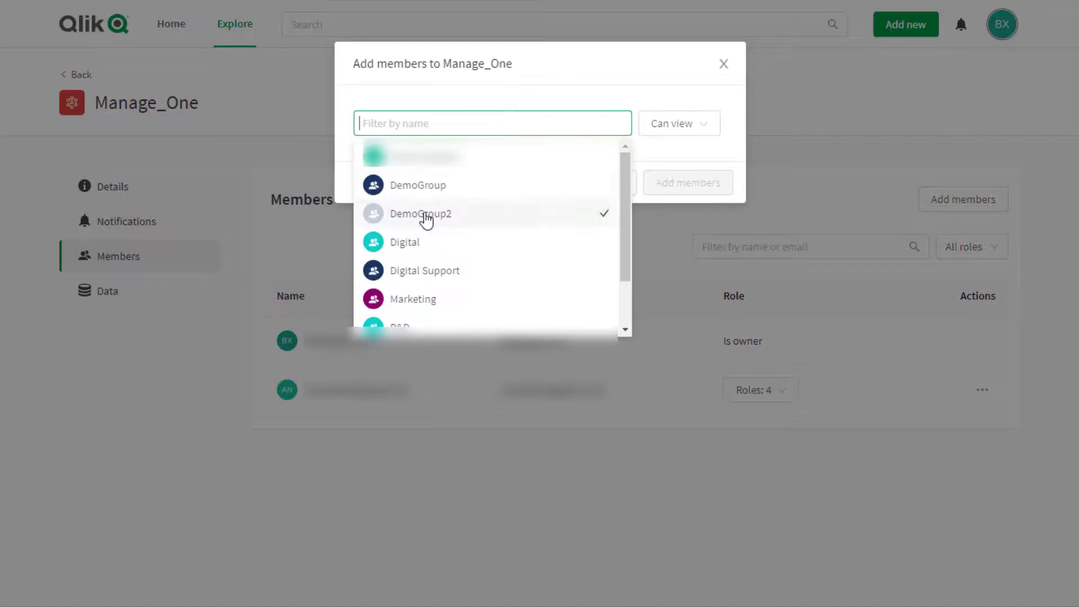
{"action": "left_click", "coordinate": [494, 215]}
{"action": "left_click", "coordinate": [682, 184]}
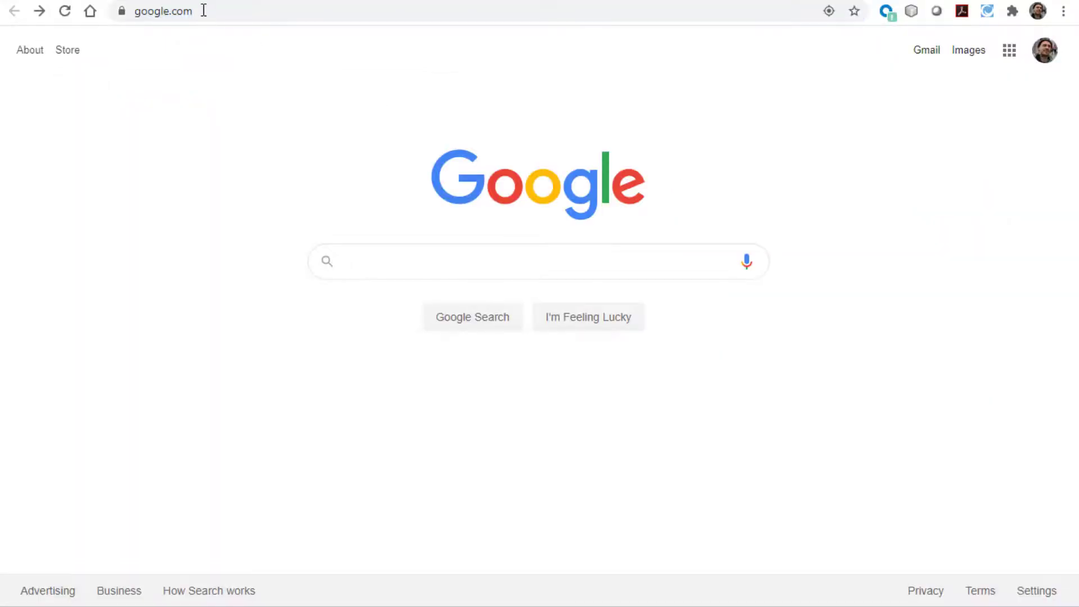
- Load the tenant's /api/v1/qlik-groups endpoint in Chrome
{"action": "left_click", "coordinate": [208, 13]}
{"action": "type", "text": "https://andresostizzo.us.qlikcloud.com/api/v1/qlik-groups"}
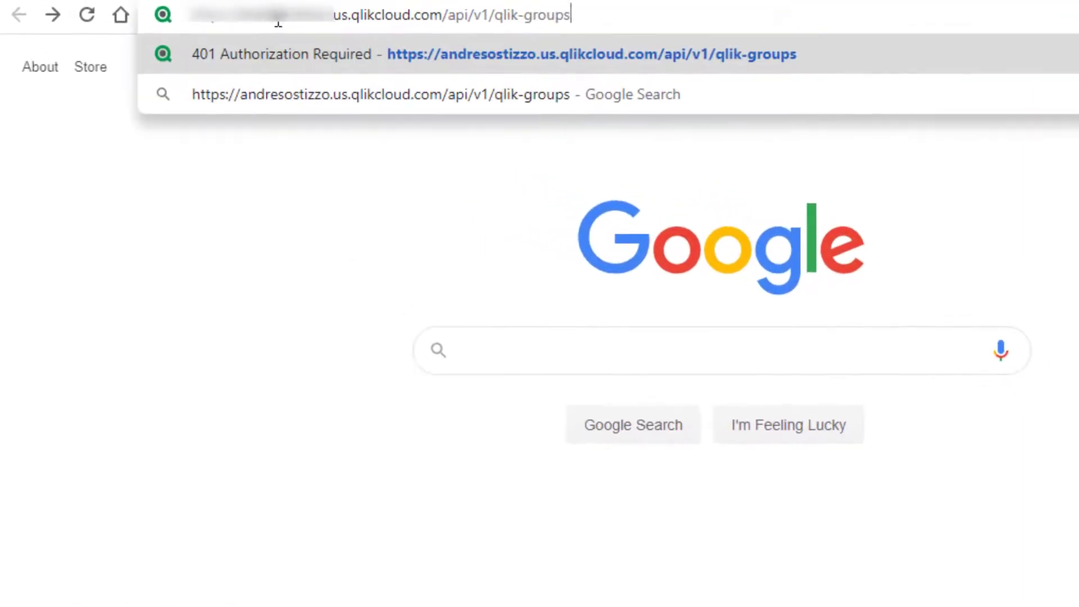
{"action": "key", "text": "Return"}
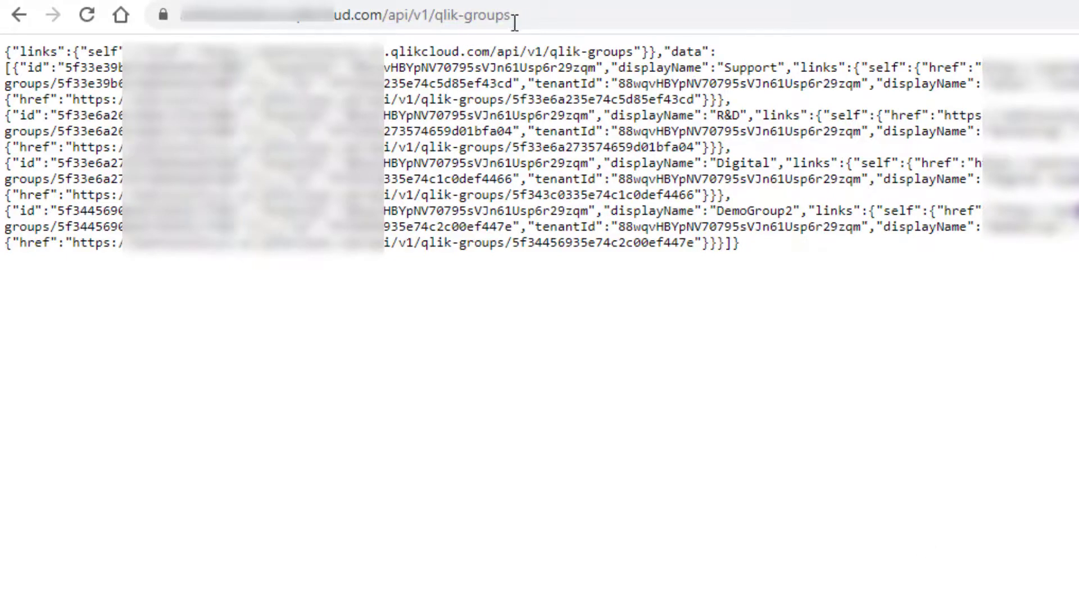
- Load the /api/v1/diagnose-claims endpoint to view the user's groups claim
{"action": "left_click", "coordinate": [538, 16]}
{"action": "key", "text": "ctrl+v"}
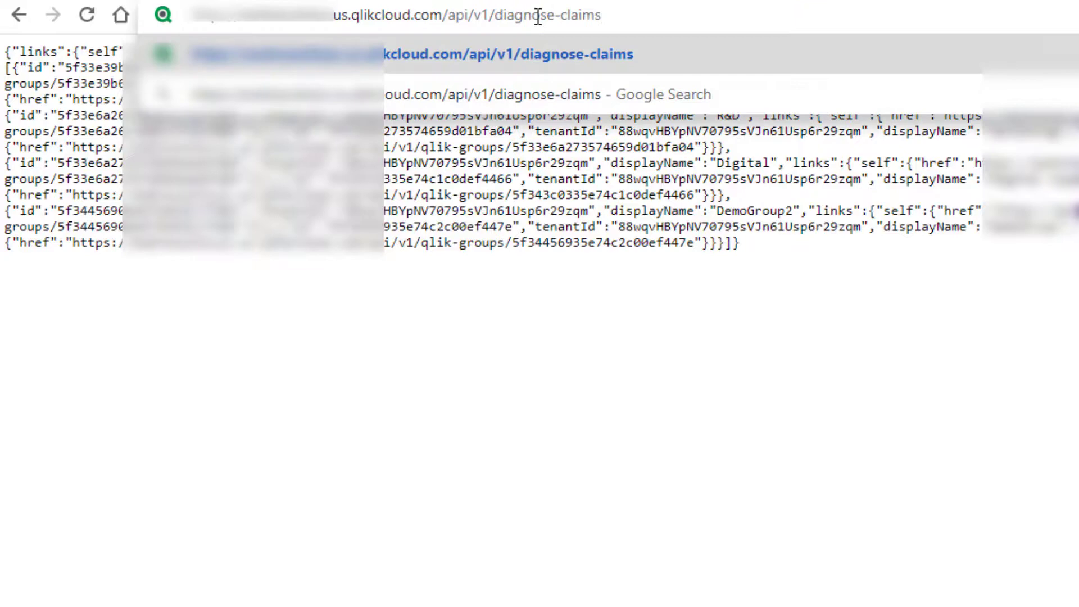
{"action": "key", "text": "Return"}
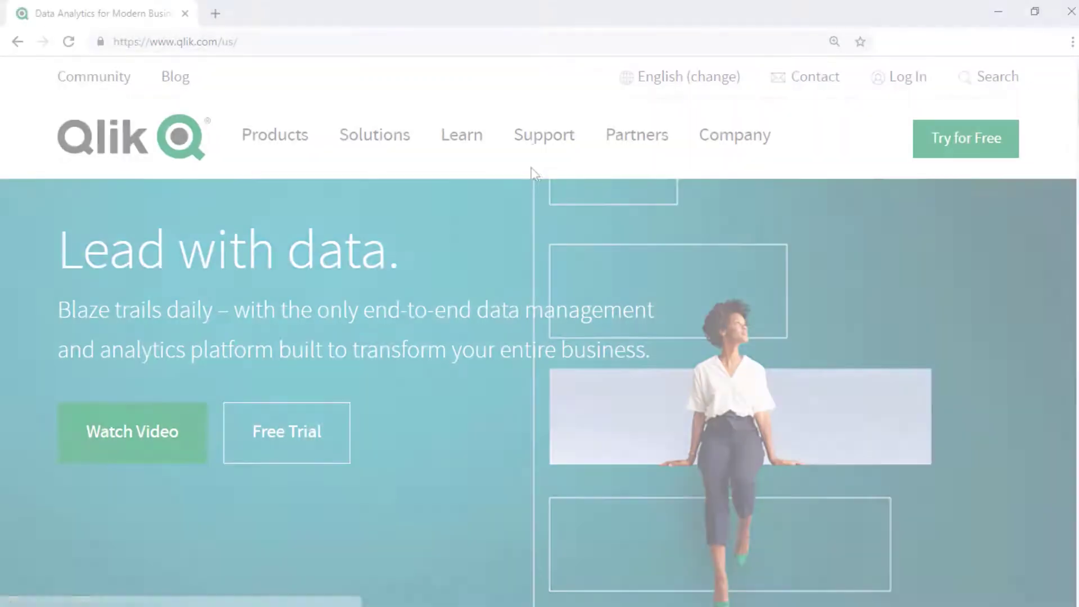
- Search the Qlik Support Portal for 'Windows Event Logs'
{"action": "mouse_move", "coordinate": [562, 149]}
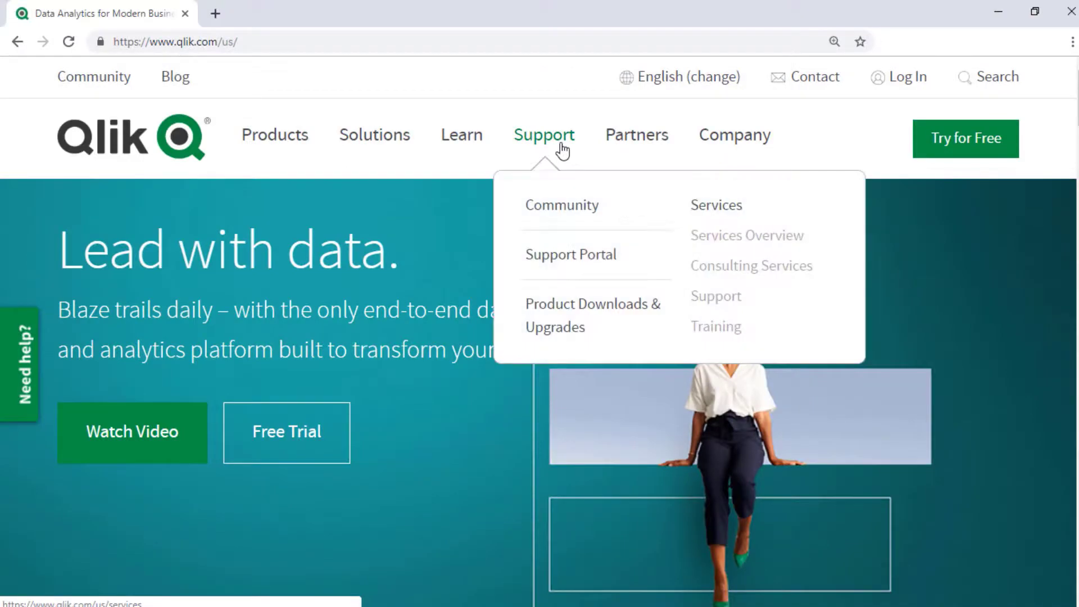
{"action": "left_click", "coordinate": [619, 268]}
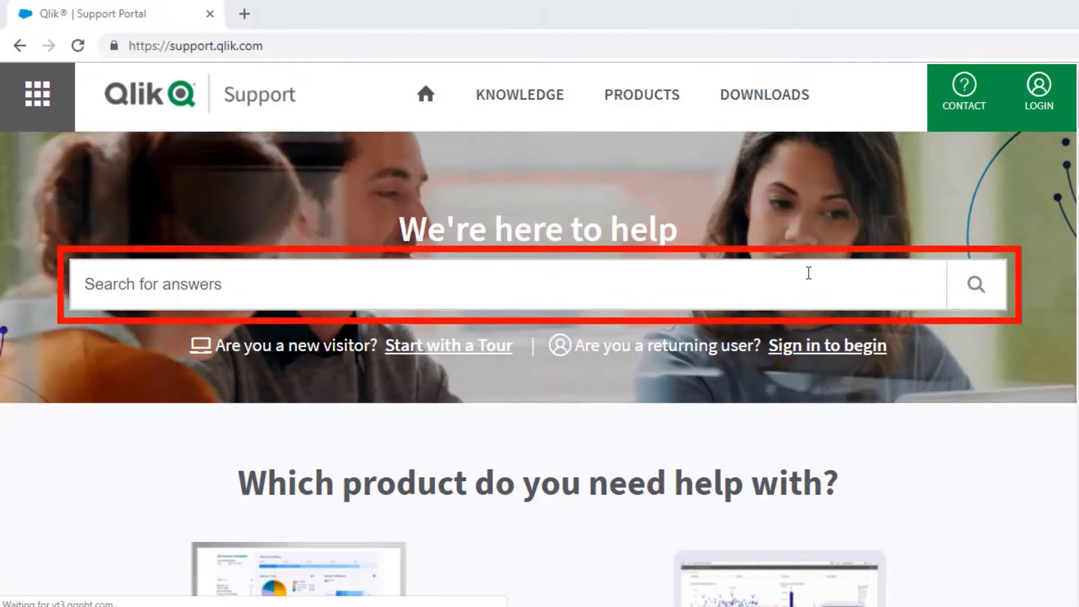
{"action": "type", "text": "Windows Event"}
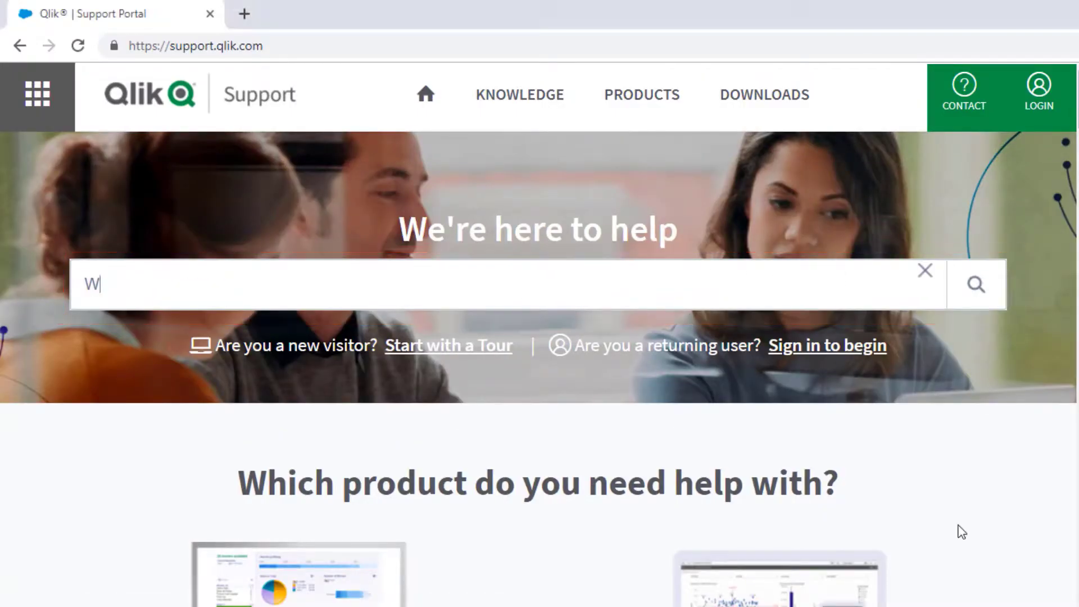
{"action": "type", "text": " Logs"}
{"action": "key", "text": "Return"}
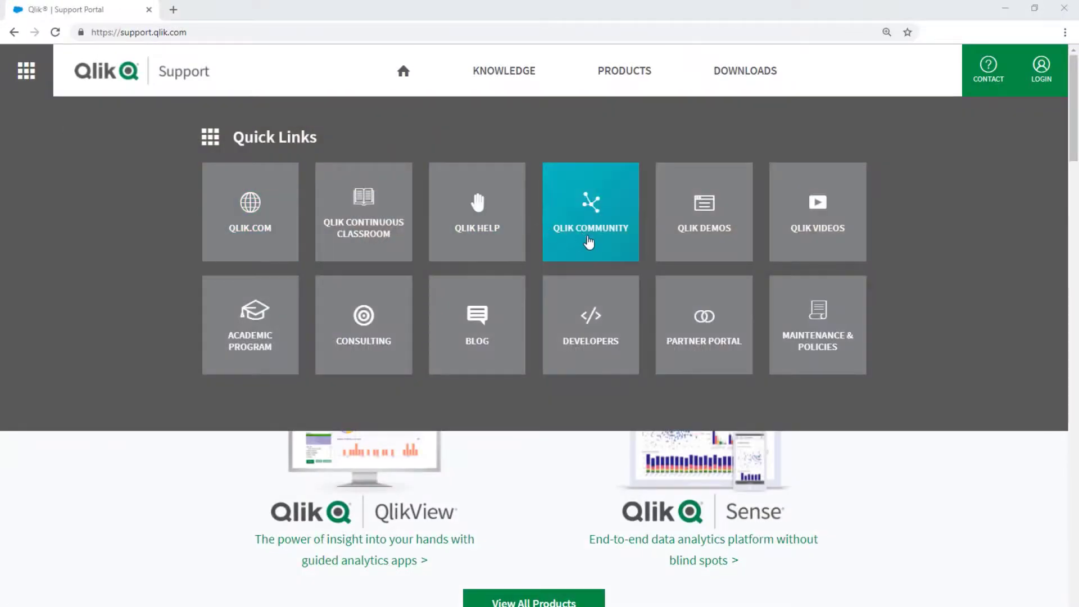
- From the Qlik Community home page, navigate via the sidebar's Blogs page to the Qlik Support Updates Blog
{"action": "left_click", "coordinate": [588, 241]}
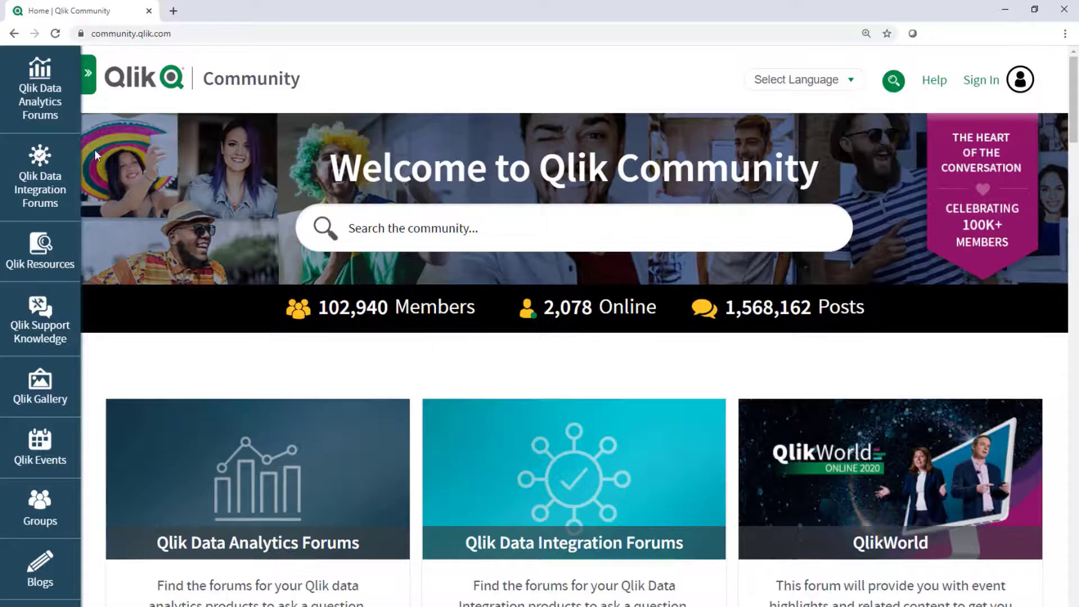
{"action": "left_click", "coordinate": [87, 76]}
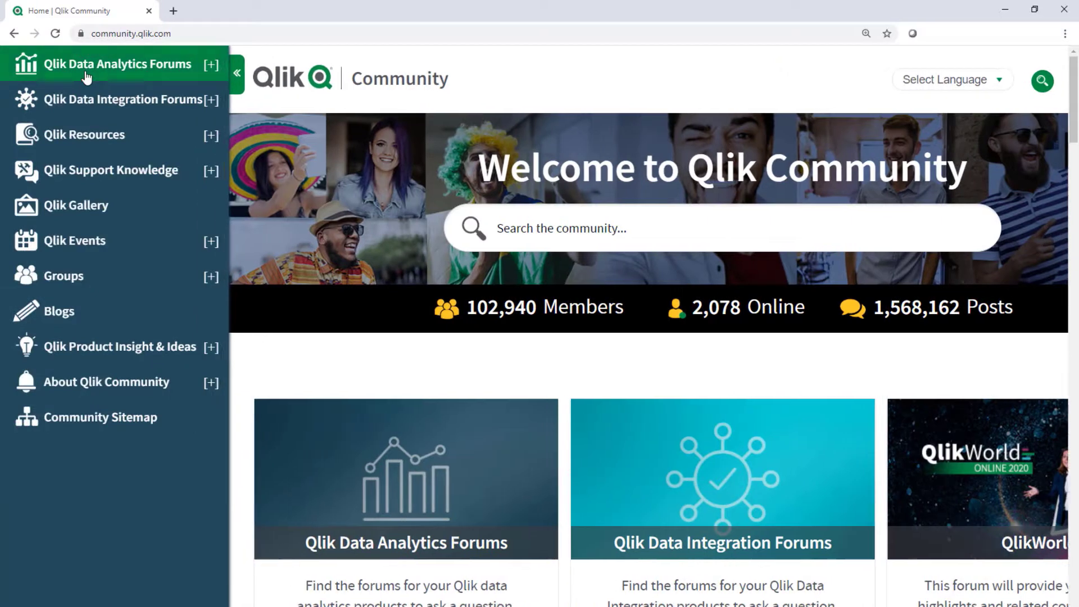
{"action": "left_click", "coordinate": [212, 65]}
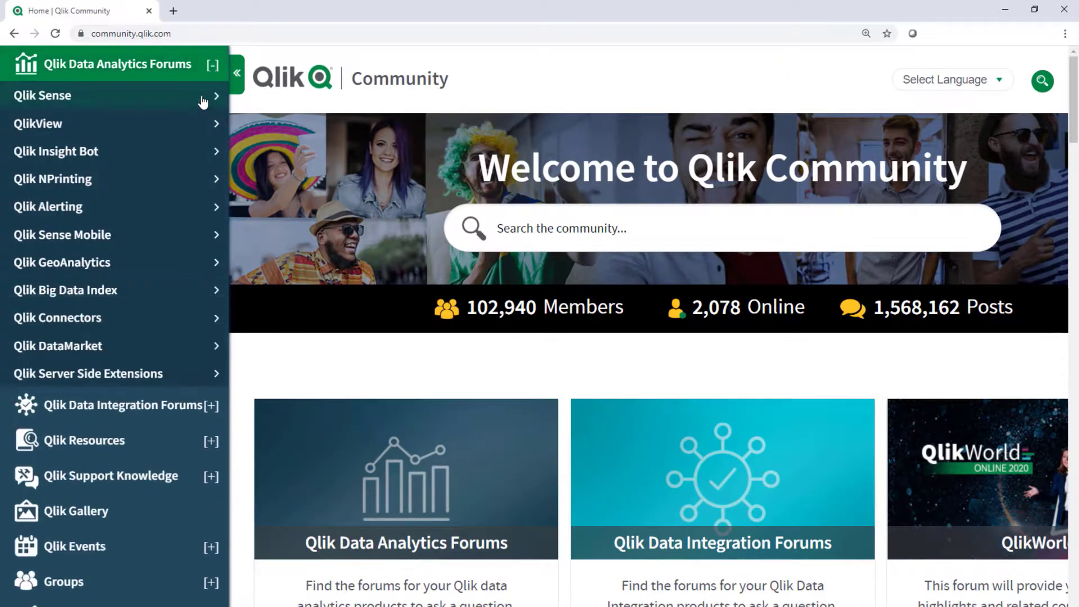
{"action": "mouse_move", "coordinate": [214, 101]}
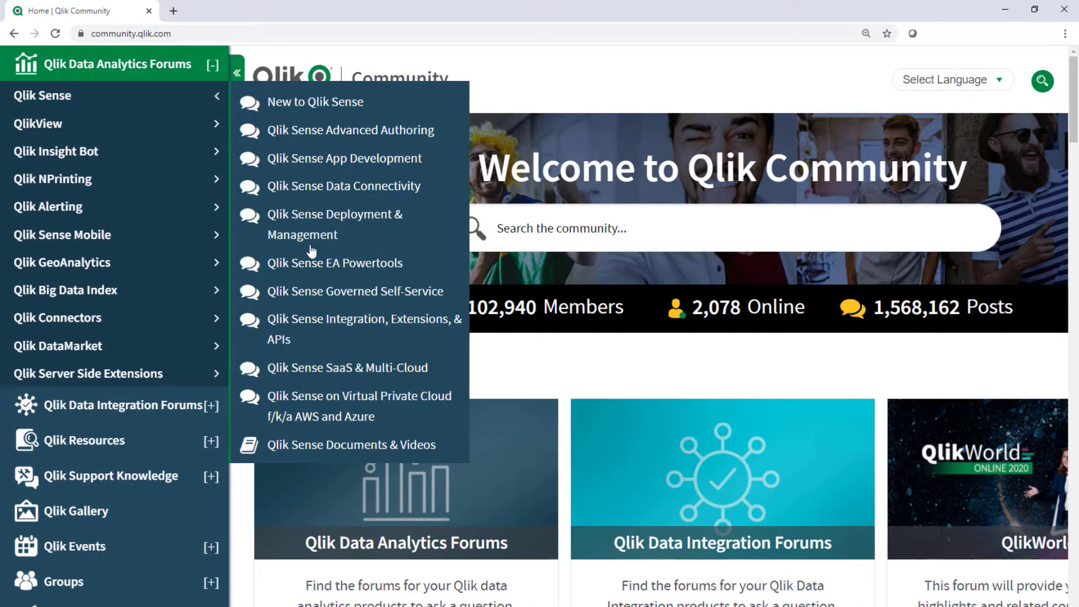
{"action": "left_click", "coordinate": [38, 593]}
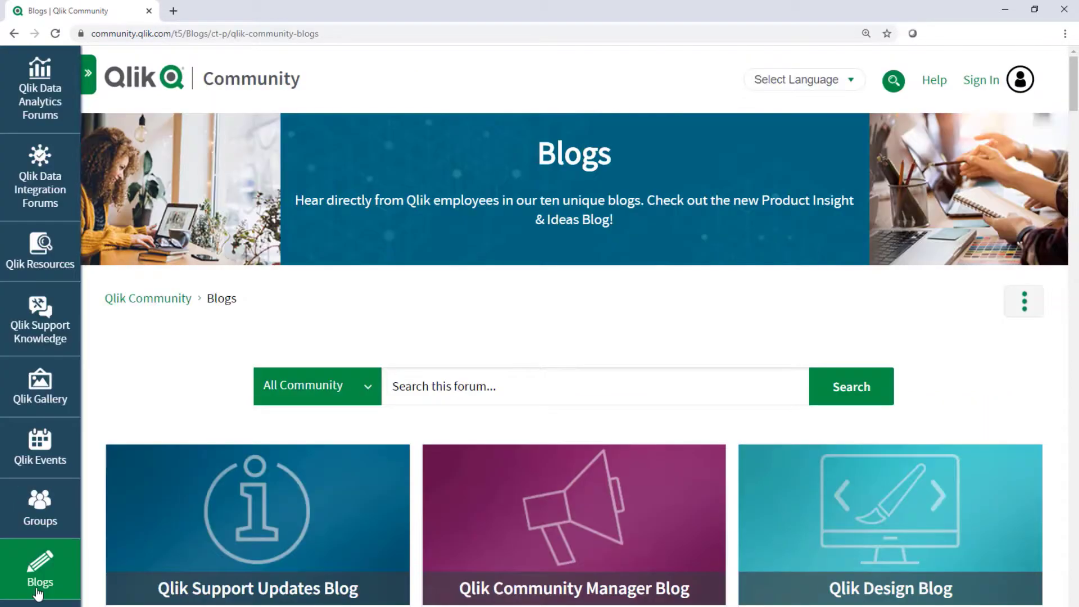
{"action": "left_click", "coordinate": [266, 596]}
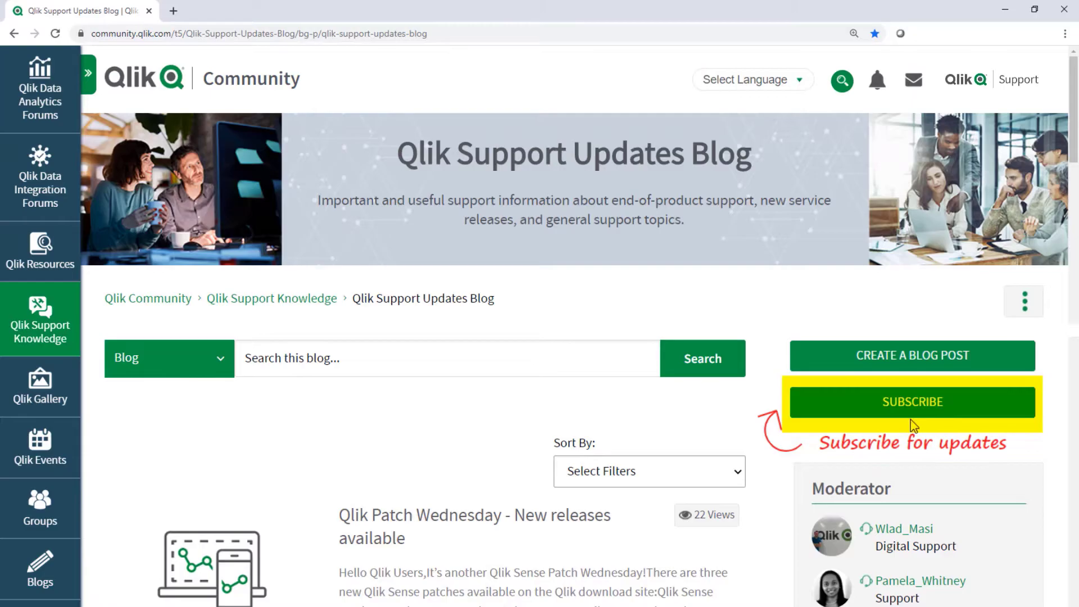